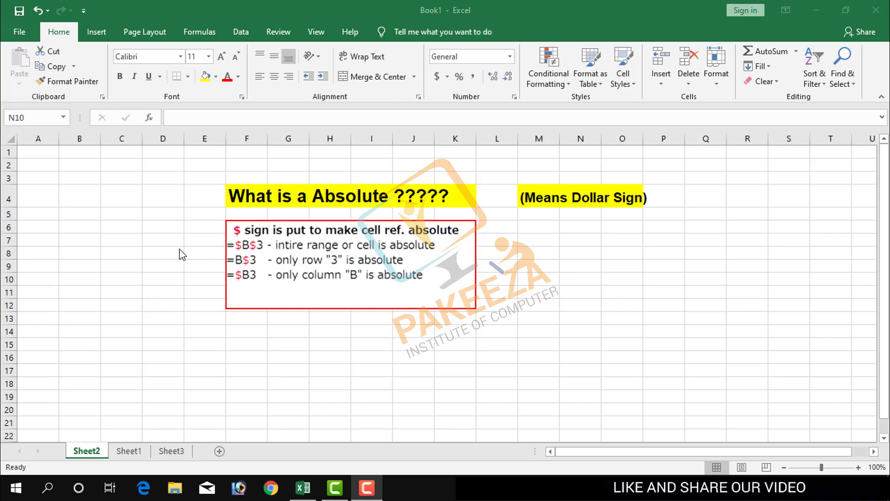
Switch to Sheet1, which holds the Use Of Dollar Sign table.
left_click(129, 452)
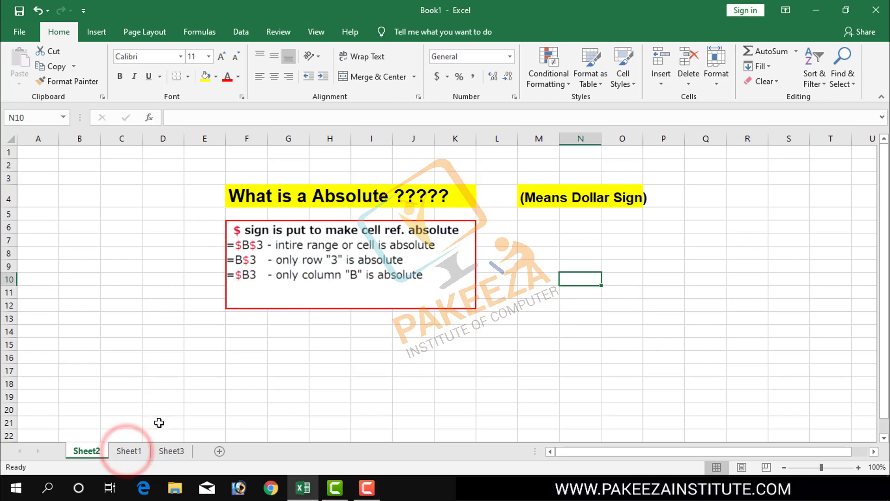
left_click(129, 452)
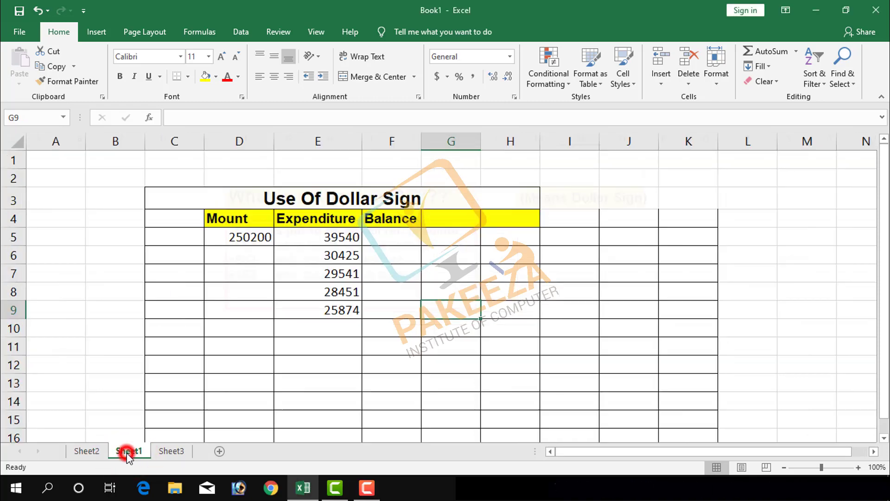
left_click(524, 273)
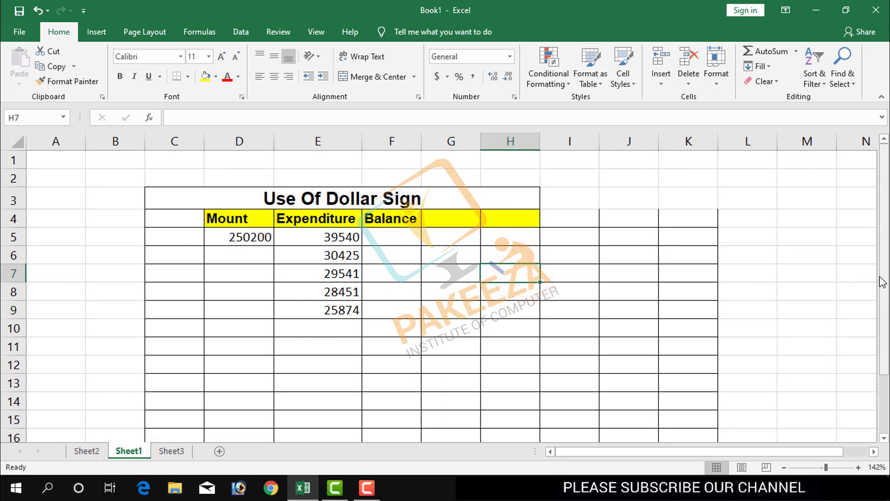
left_click_drag(880, 277, 881, 291)
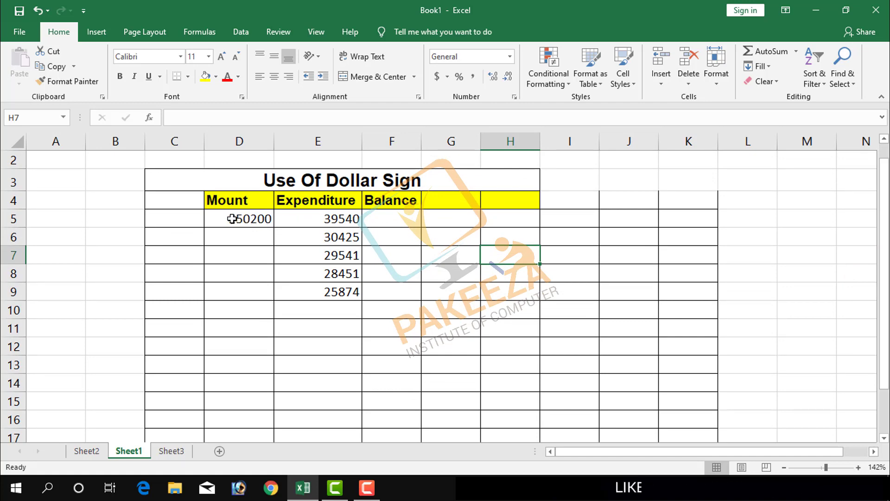
Change the header in cell D4 to "AMount".
left_click(218, 203)
double_click(218, 204)
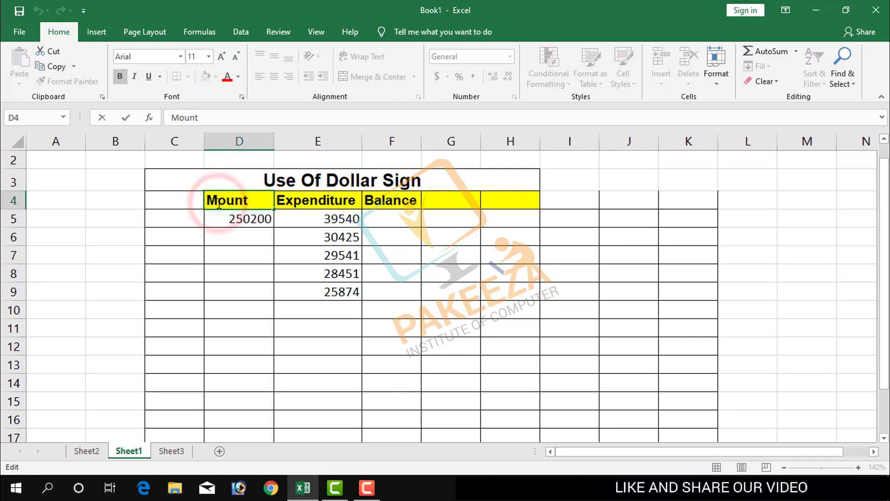
type("A")
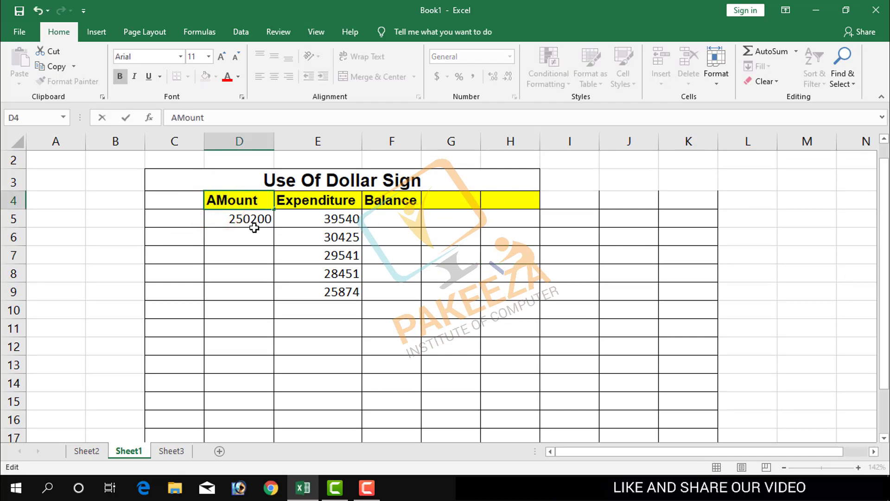
left_click(421, 288)
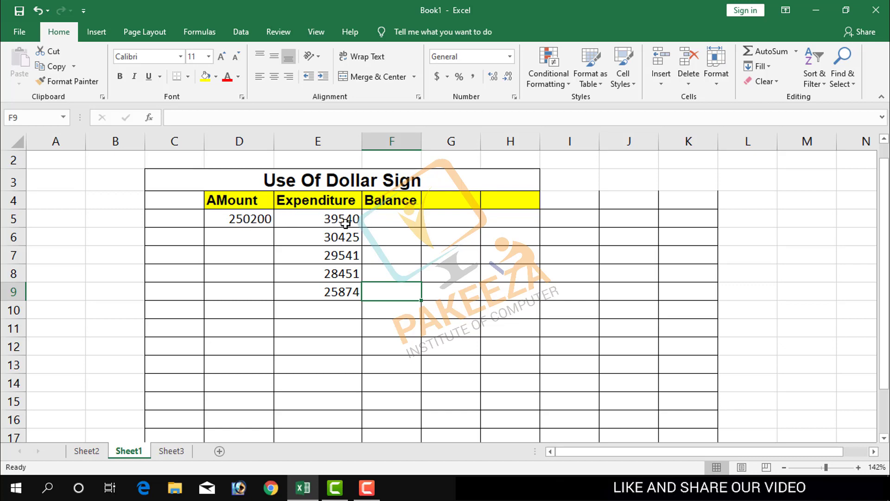
Enter the formula =D5-E5 in cell F5 to subtract the first expenditure from the amount.
left_click(393, 217)
type("=")
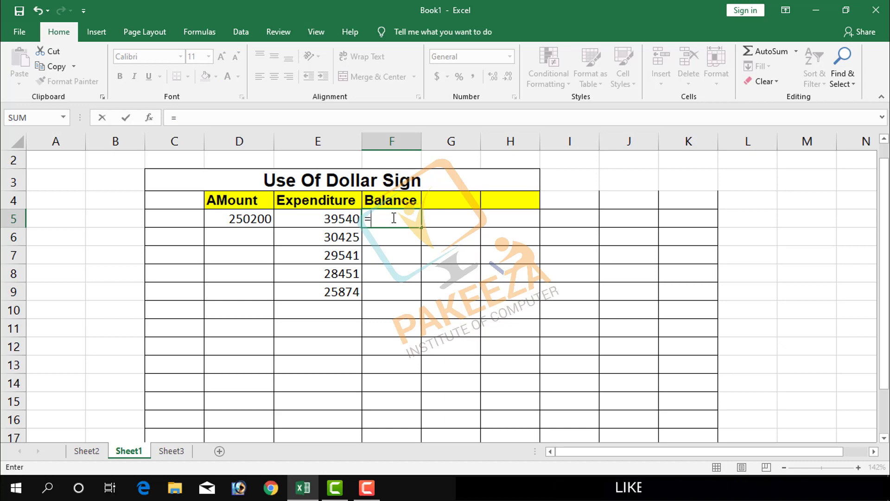
left_click(261, 223)
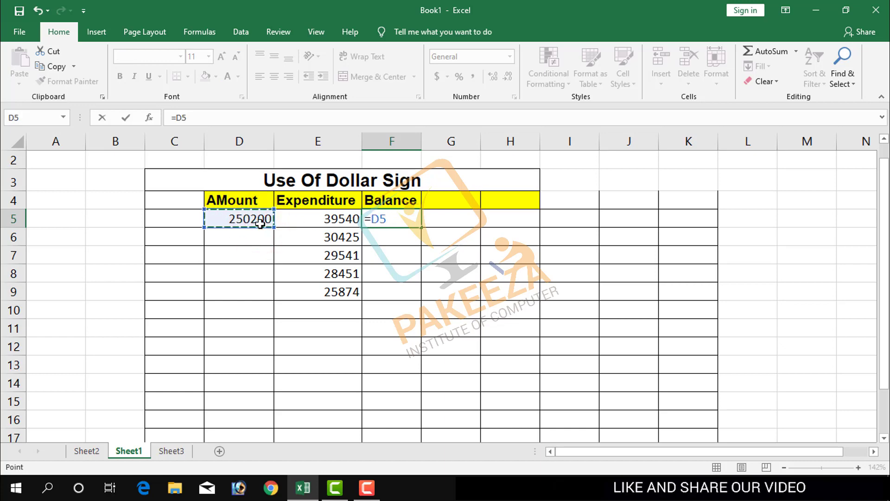
type("-")
left_click(330, 223)
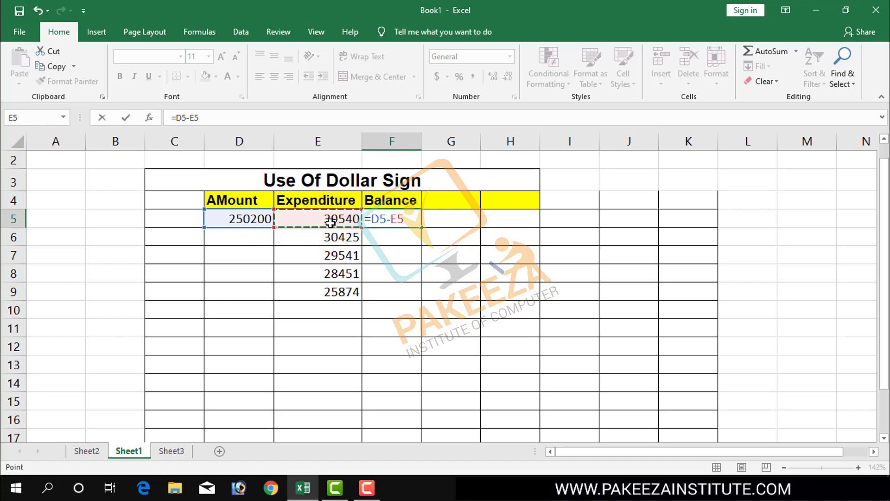
key("Return")
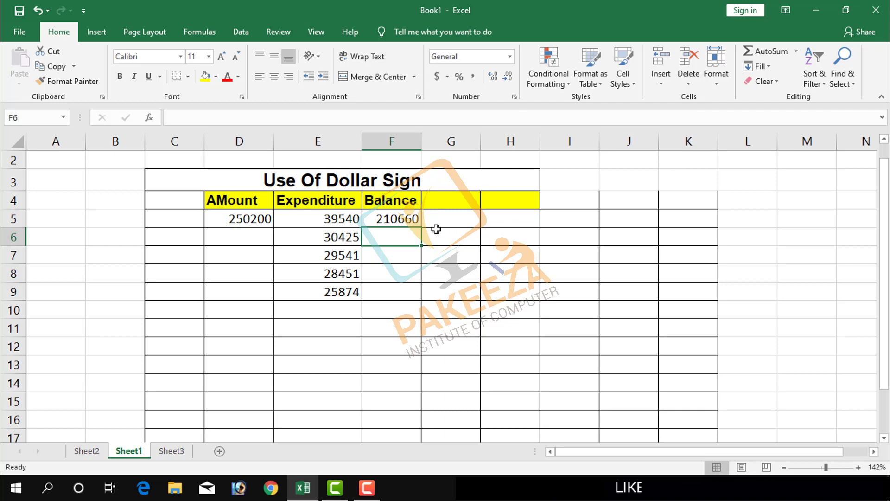
Fill the balance formula in F5 down through cell F9.
left_click(412, 220)
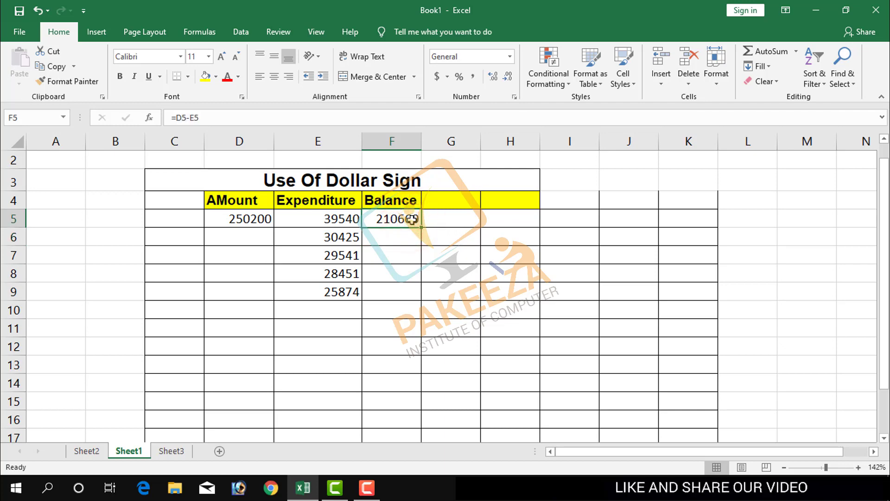
left_click_drag(421, 228, 425, 297)
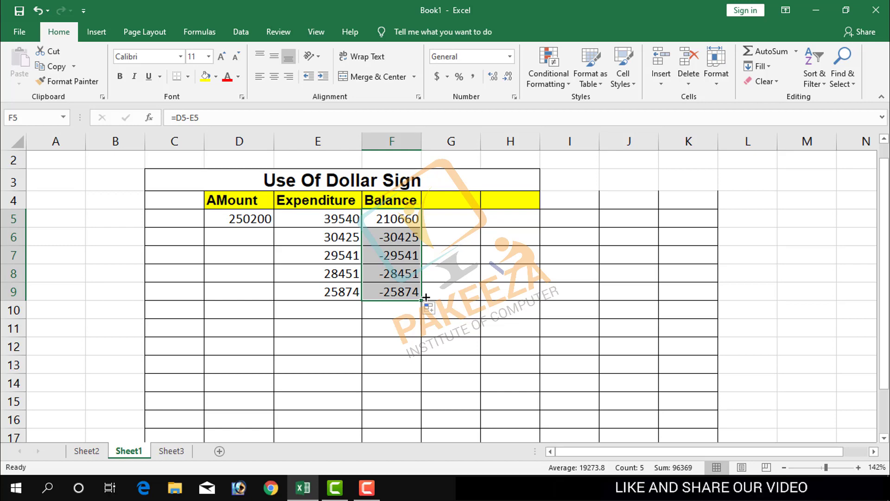
left_click(451, 295)
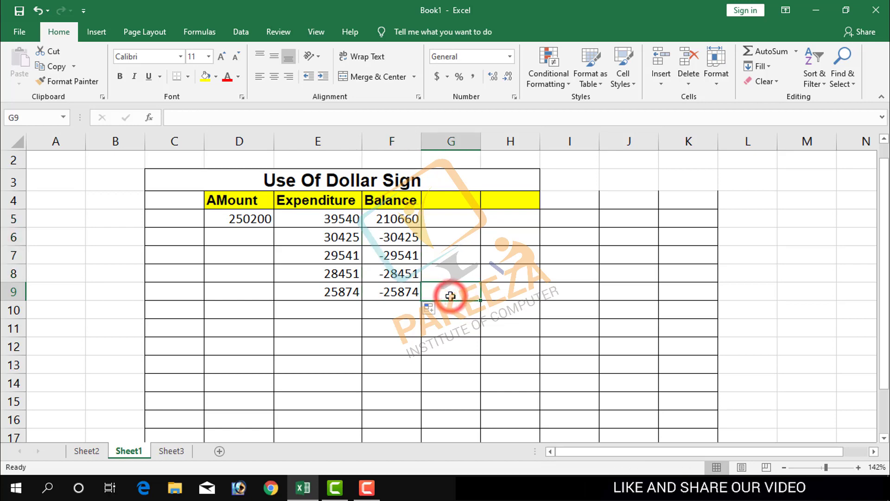
Examine the formula copied into cell F6 and the cells it references.
left_click(408, 239)
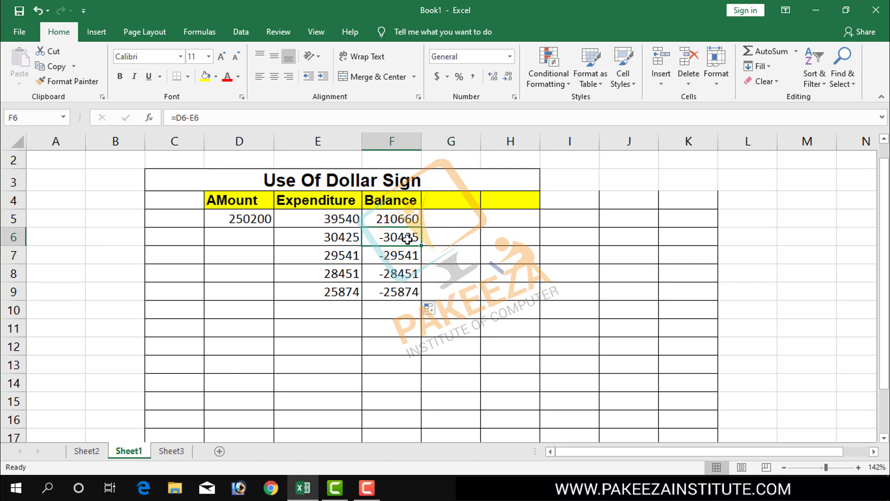
double_click(408, 239)
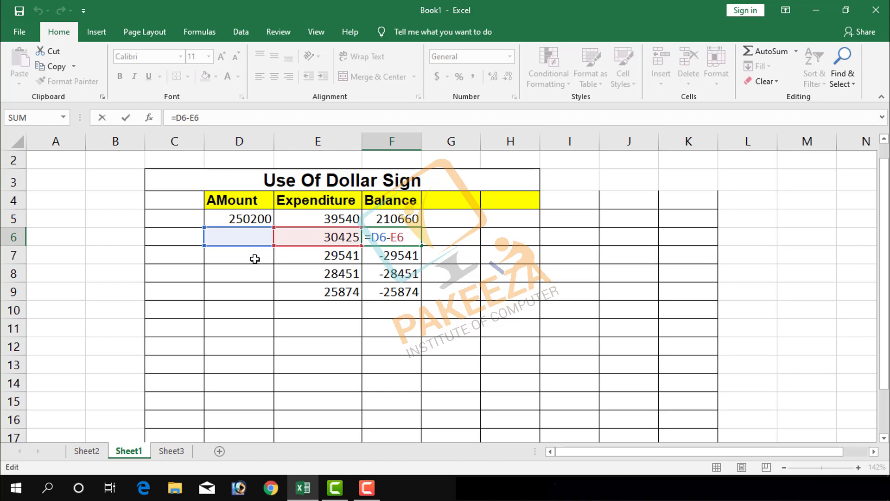
left_click(427, 372)
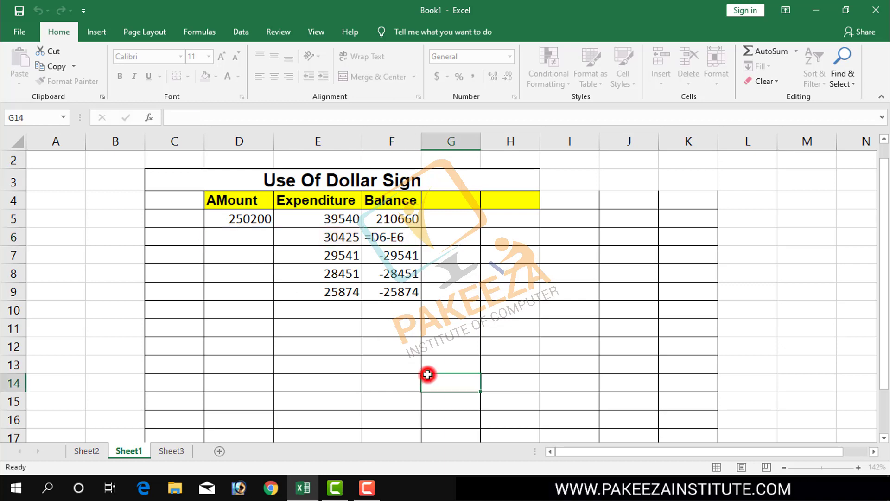
left_click(393, 240)
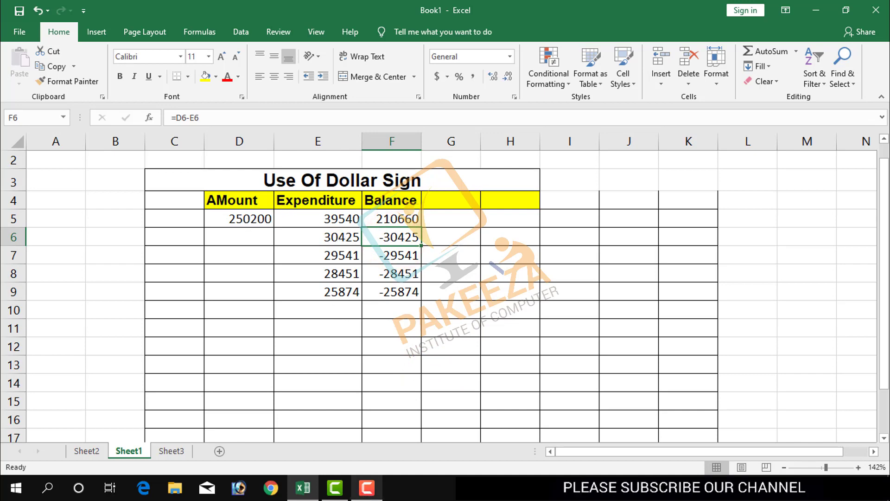
left_click(395, 354)
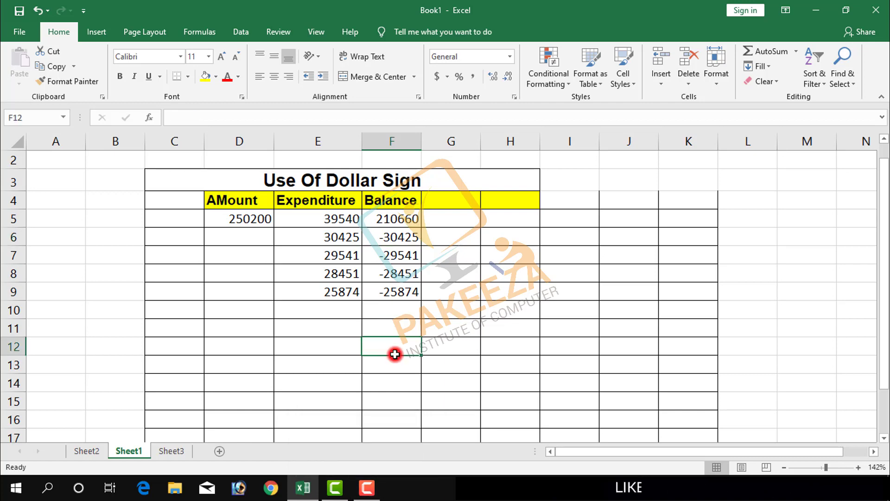
Clear the copied balance formulas from cells F6 to F9.
left_click(393, 236)
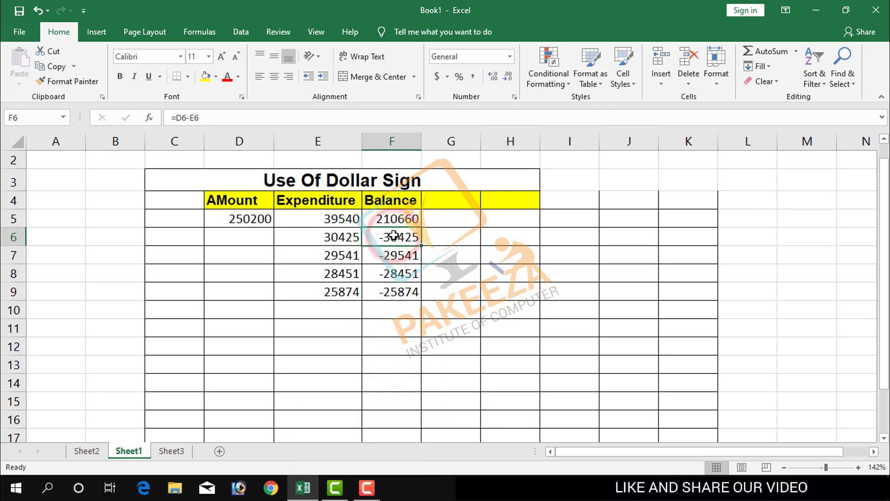
key("shift+Down")
key("shift+Down")
key("shift+Down")
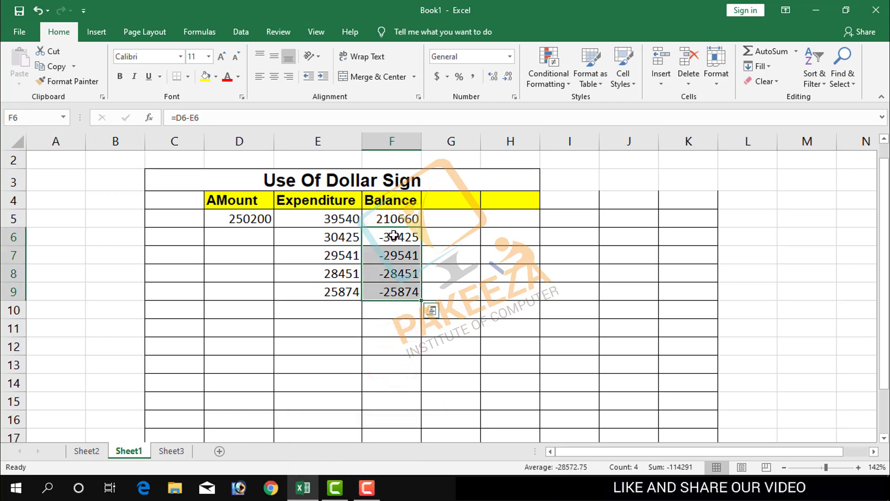
key("Delete")
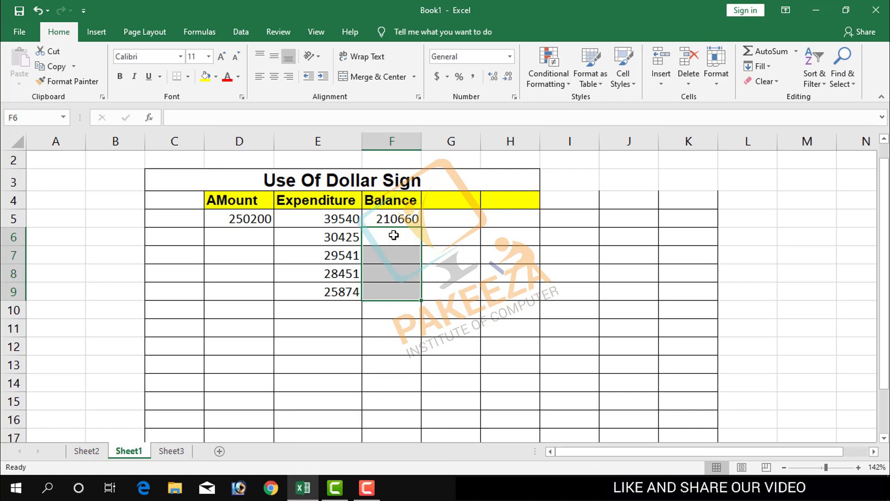
left_click(487, 265)
Clear the remaining balance formula from cell F5.
left_click(385, 222)
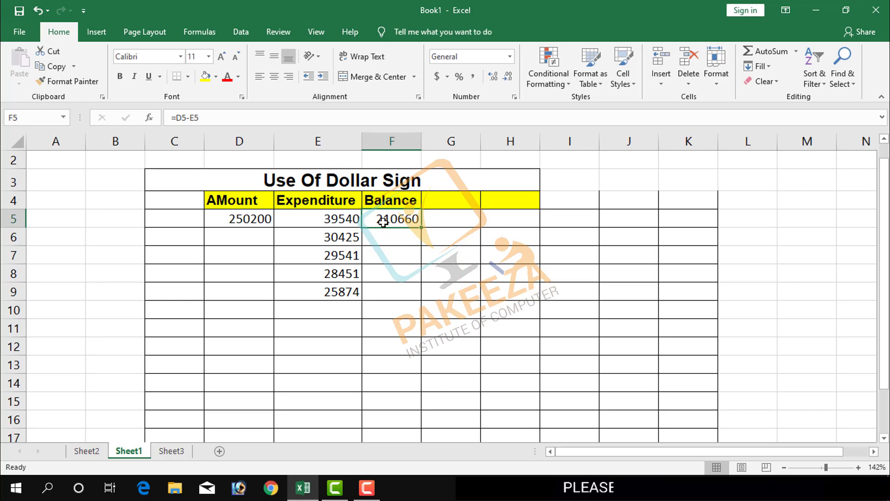
key("Home")
left_click(409, 220)
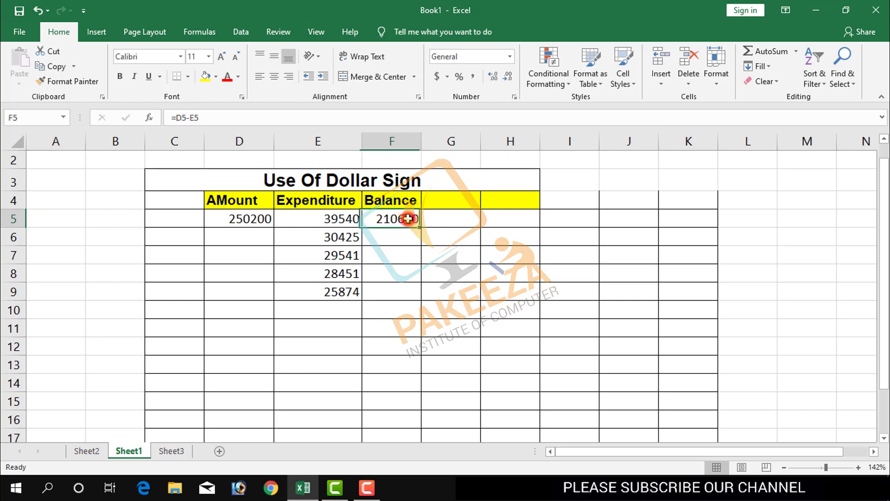
key("Home")
left_click(408, 219)
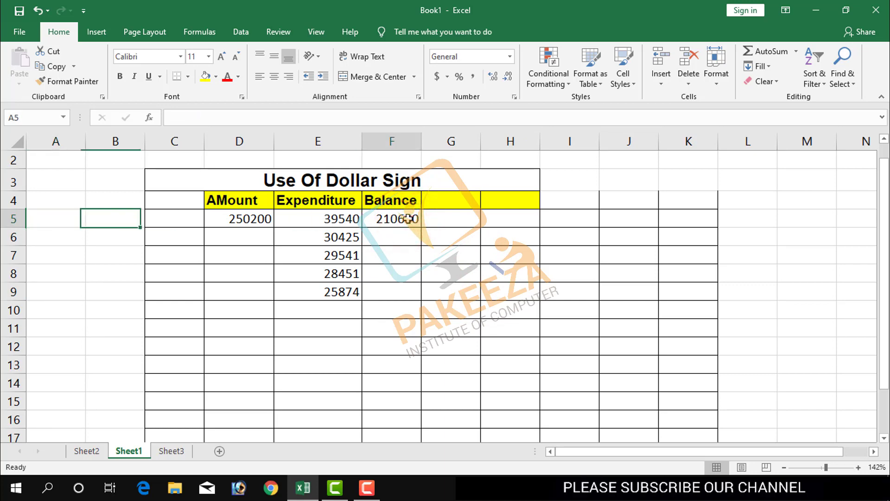
key("Delete")
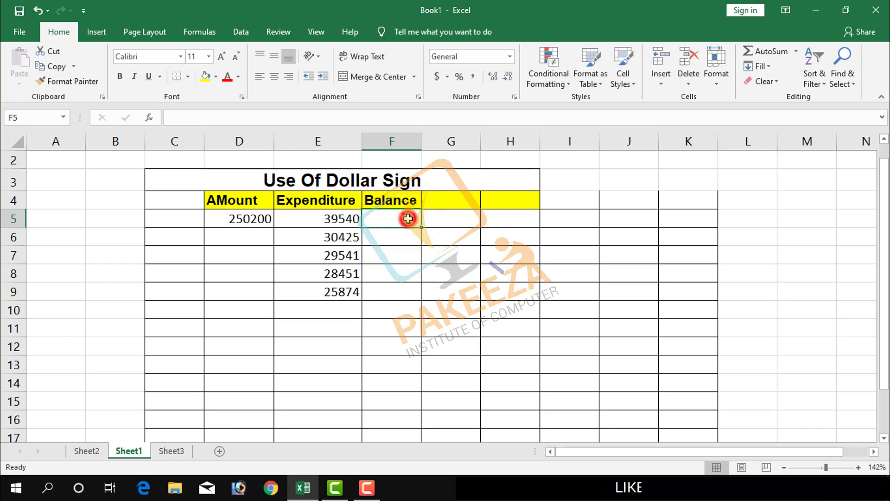
left_click(396, 279)
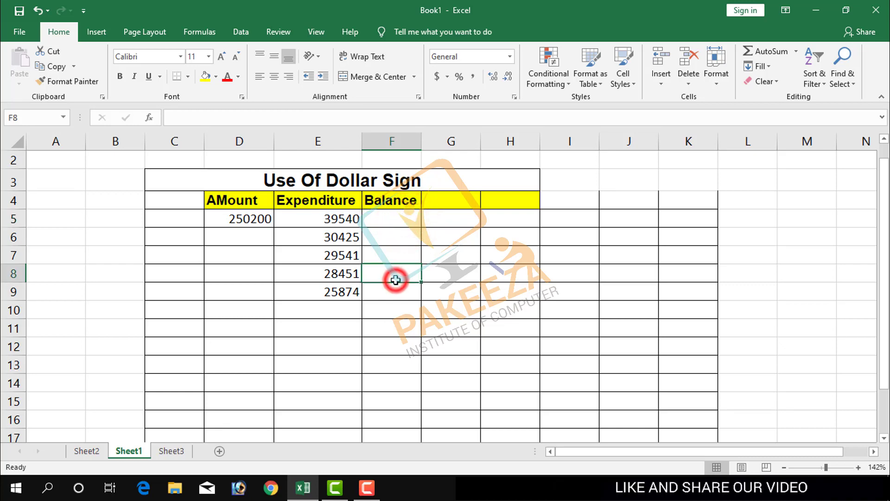
Enter the balance formula =$D$5-E5 in cell F5, cycling the amount reference through its relative, mixed and absolute forms.
left_click(379, 217)
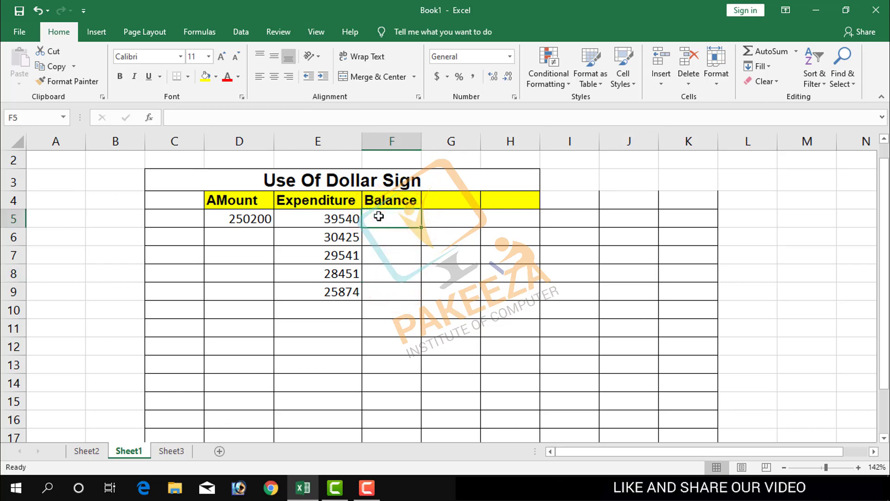
type("=")
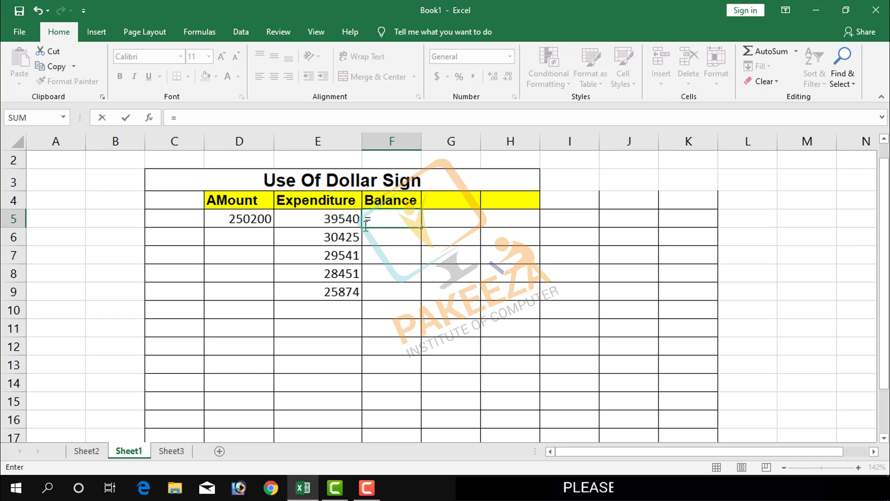
left_click(255, 217)
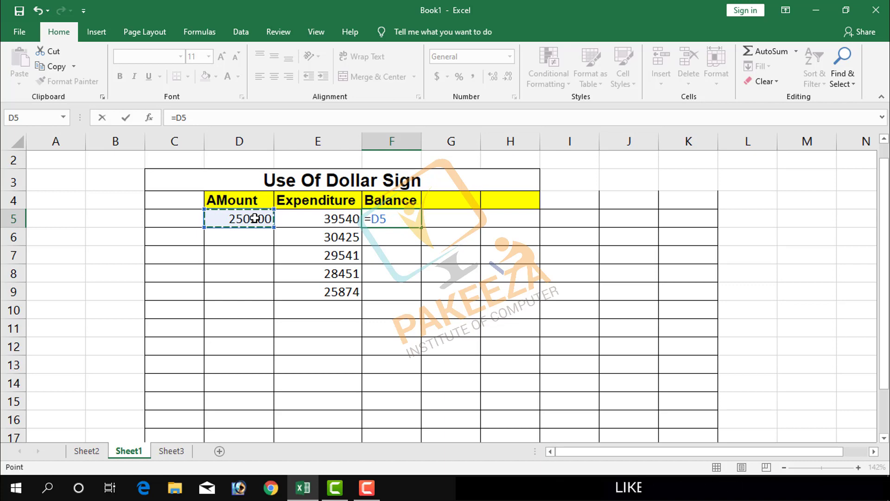
key("F4")
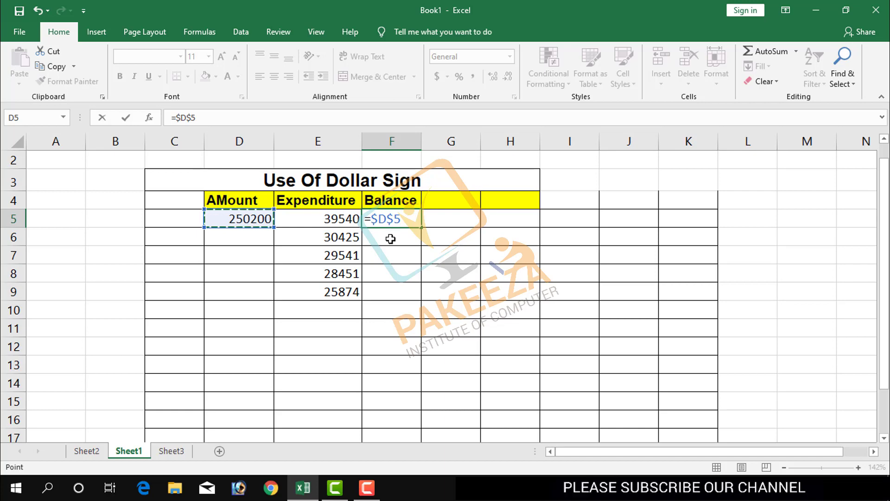
key("F4")
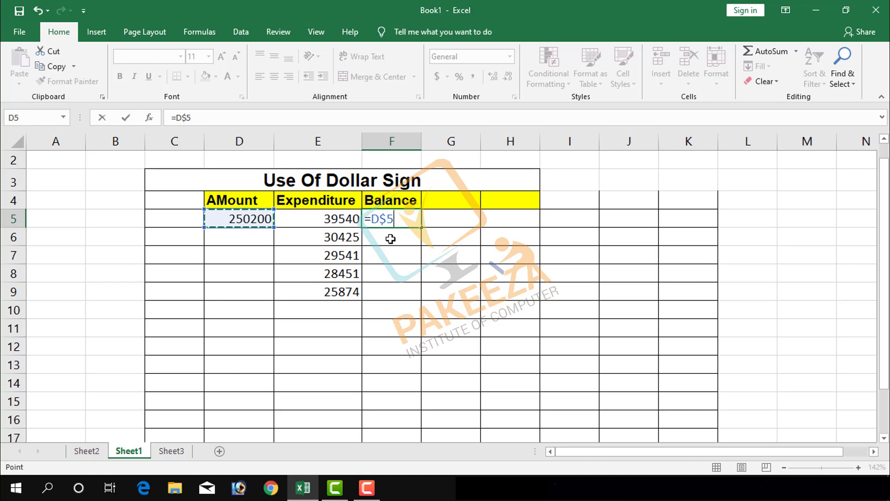
key("F4")
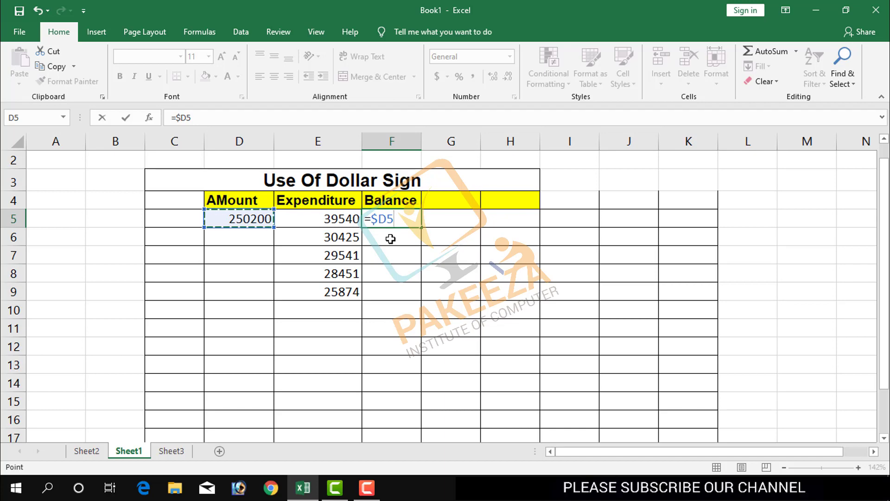
key("F4")
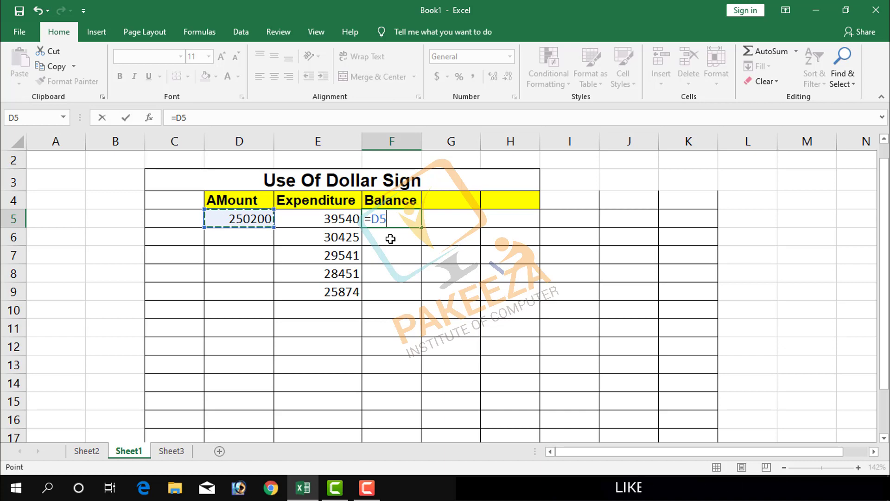
key("F4")
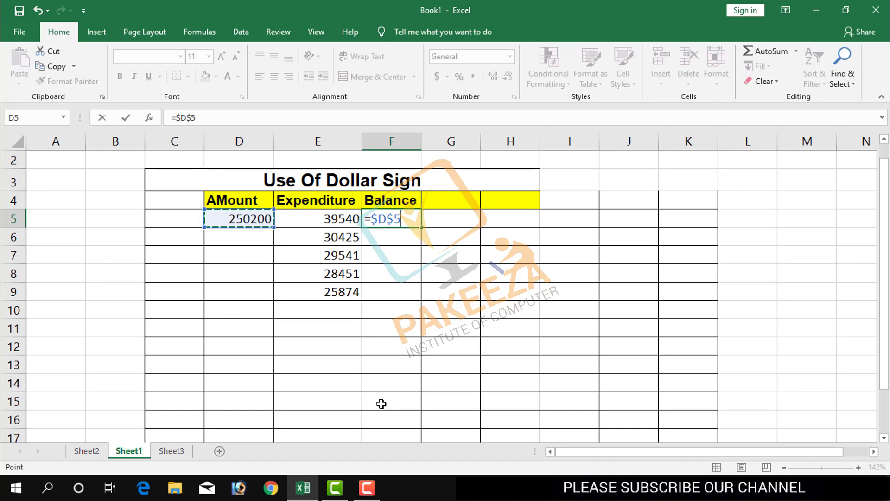
left_click(335, 222)
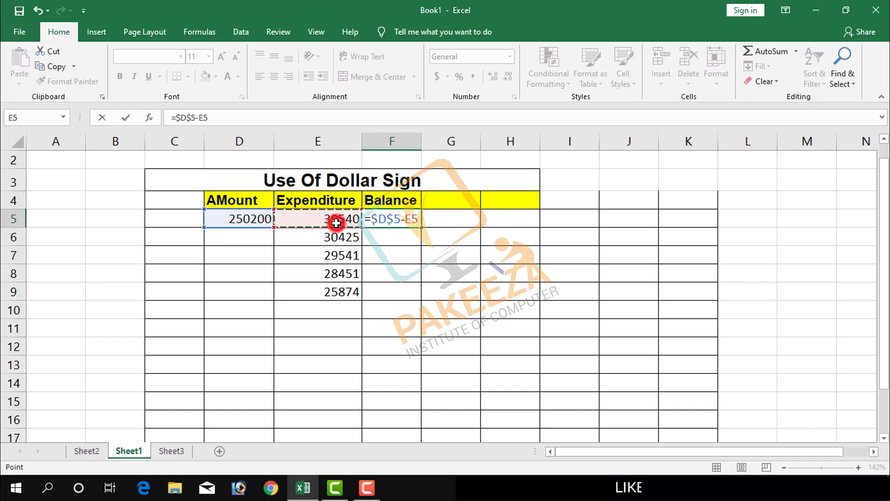
key("Return")
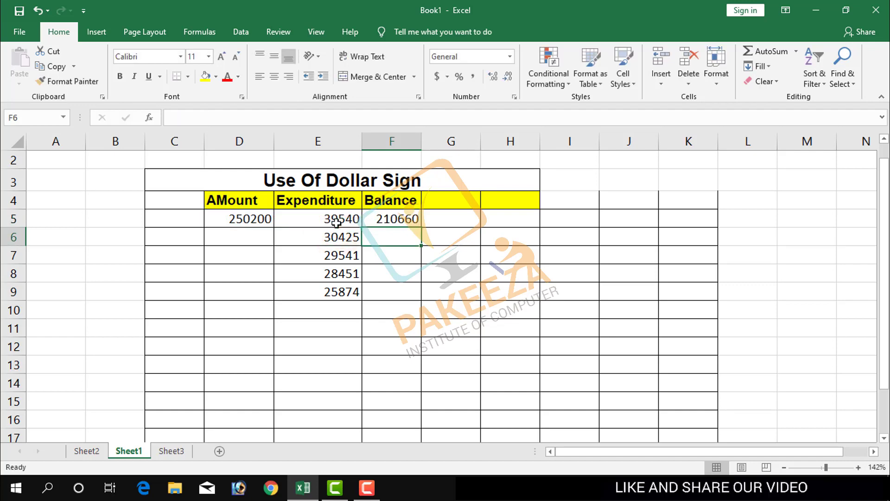
Fill the absolute-reference balance formula from F5 down through cell F9.
left_click(412, 221)
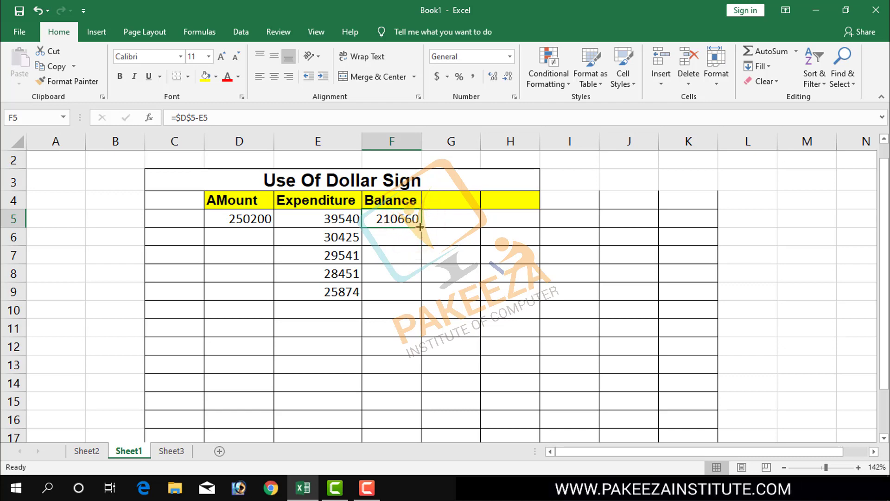
left_click_drag(420, 227, 421, 231)
left_click_drag(421, 266, 416, 295)
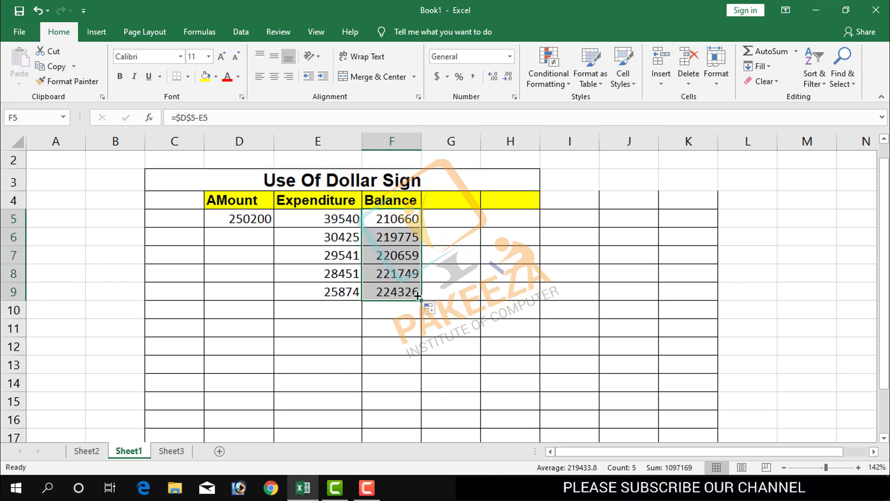
left_click(463, 280)
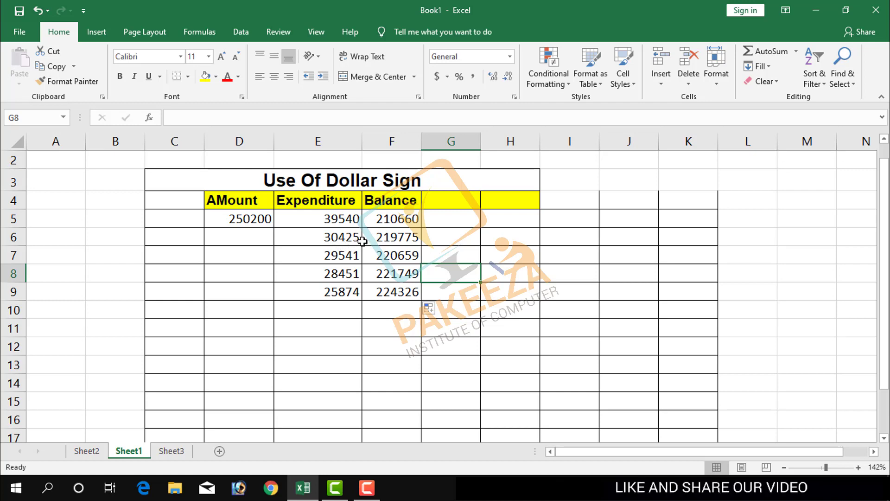
Examine the balance formulas copied into F6 and F7 together with the fixed amount and row 7 expenditure they reference.
left_click(388, 240)
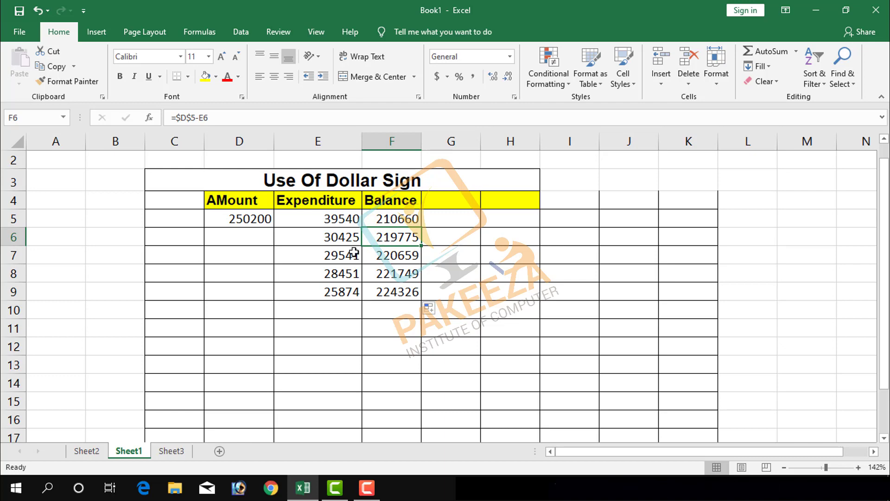
left_click(260, 215)
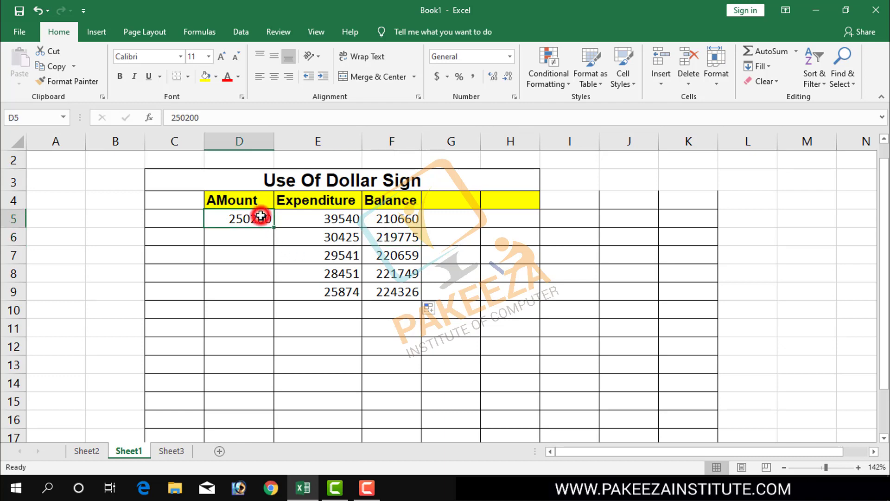
left_click(342, 258)
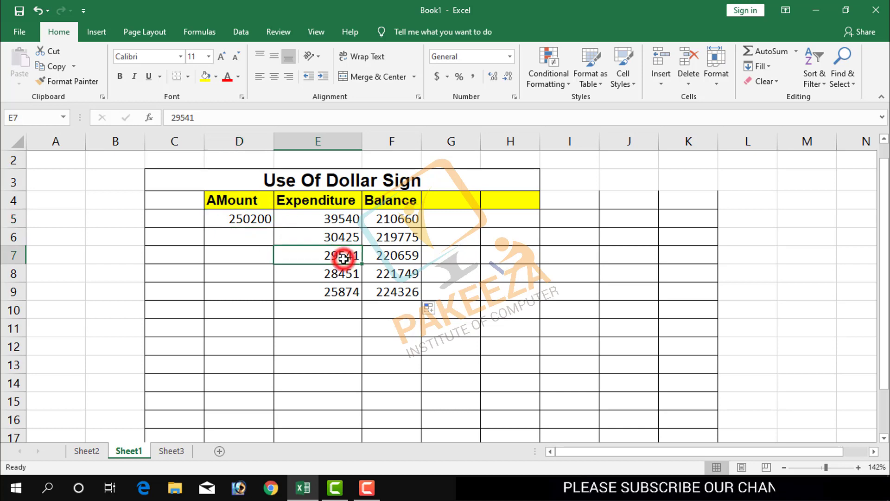
left_click(385, 260)
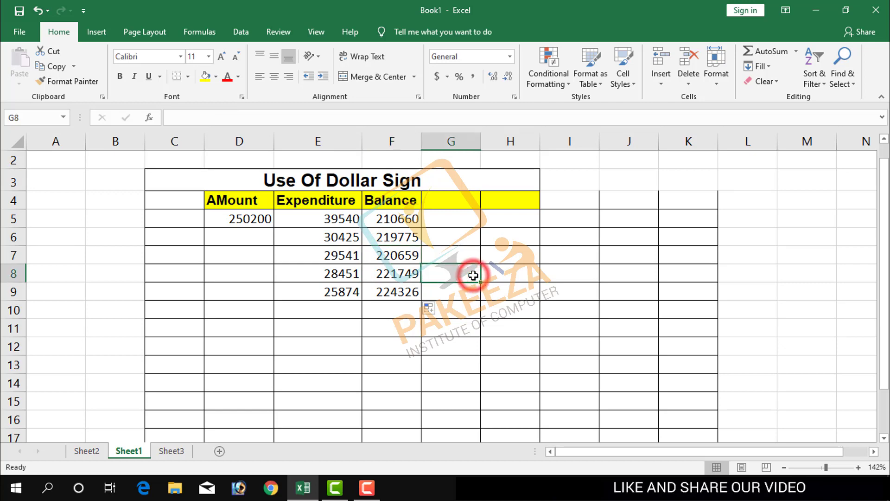
left_click(247, 333)
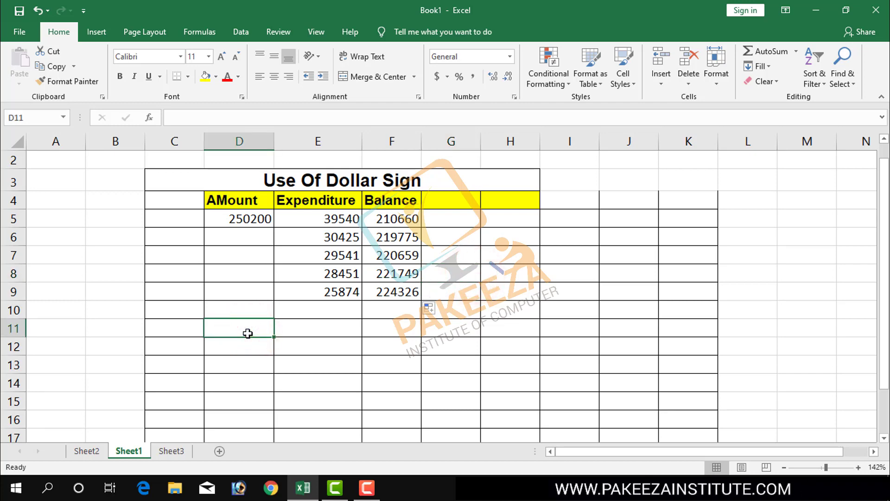
Clear the existing commission formulas from cells G5 to G9 on Sheet3.
left_click(177, 450)
left_click(412, 355)
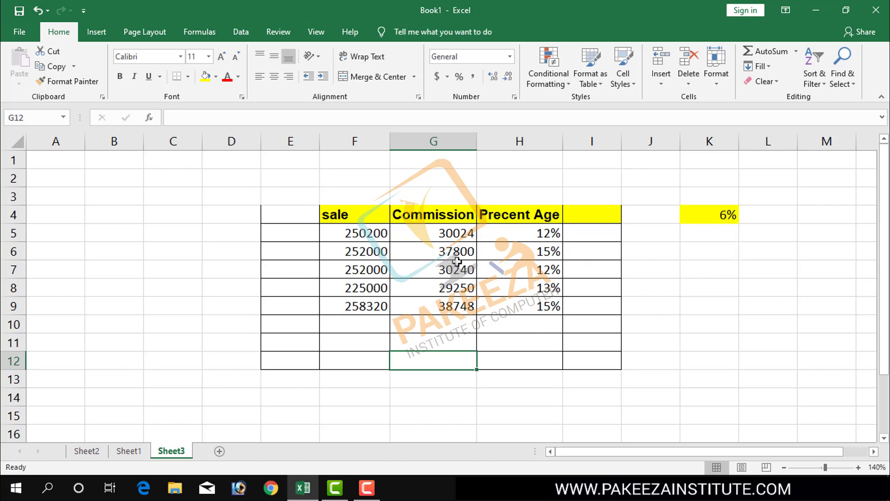
left_click(449, 233)
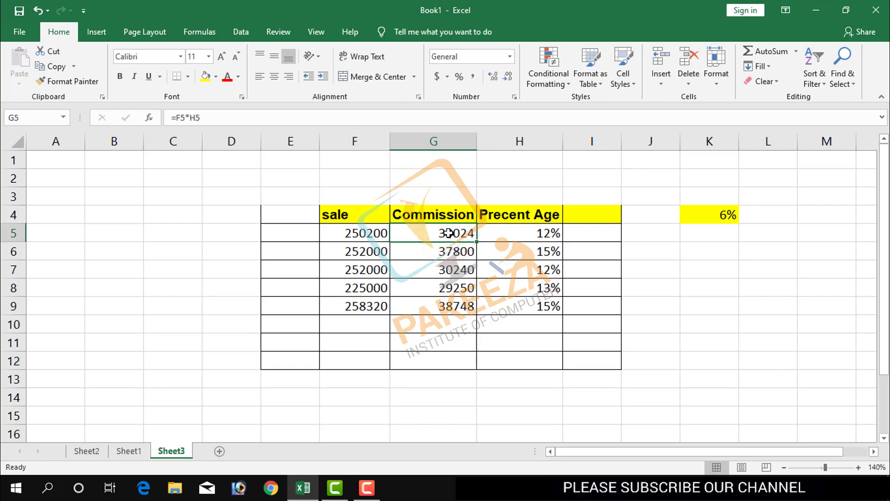
left_click_drag(477, 242, 477, 313)
key("Delete")
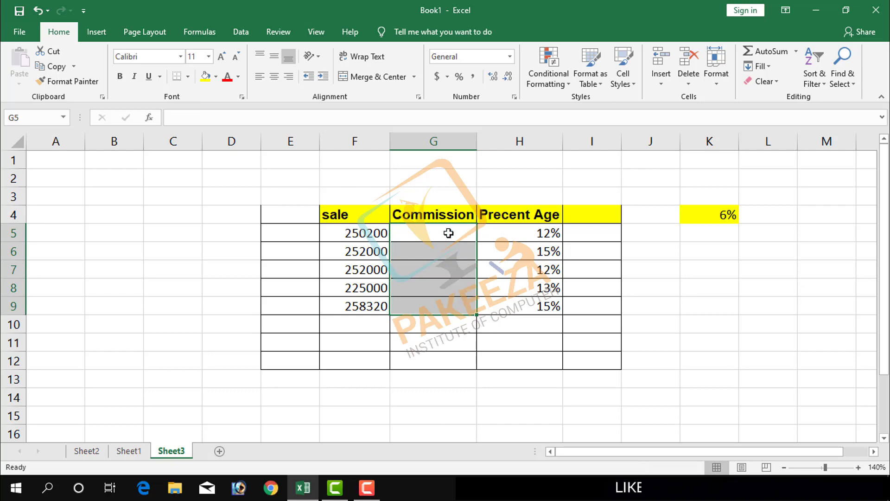
left_click(655, 294)
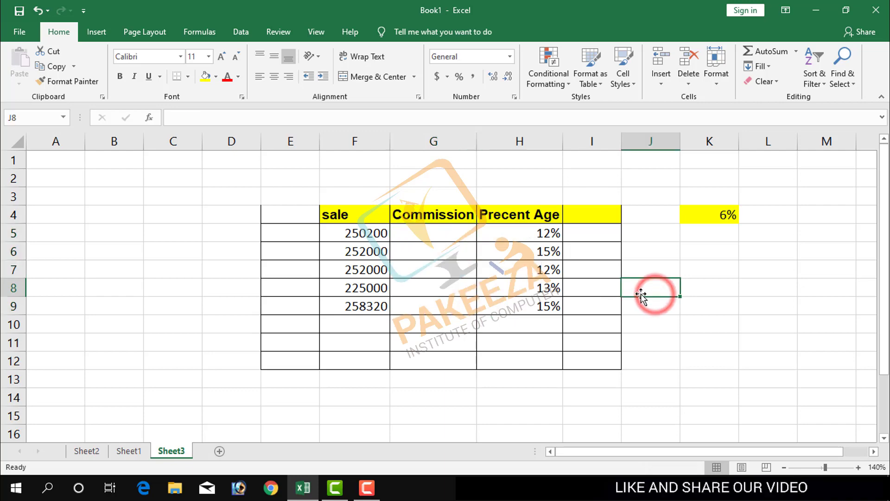
left_click(453, 236)
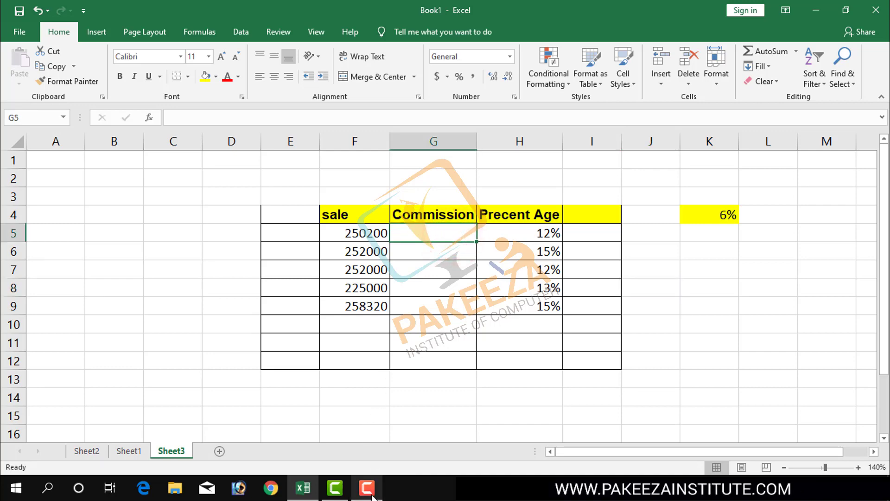
mouse_move(367, 487)
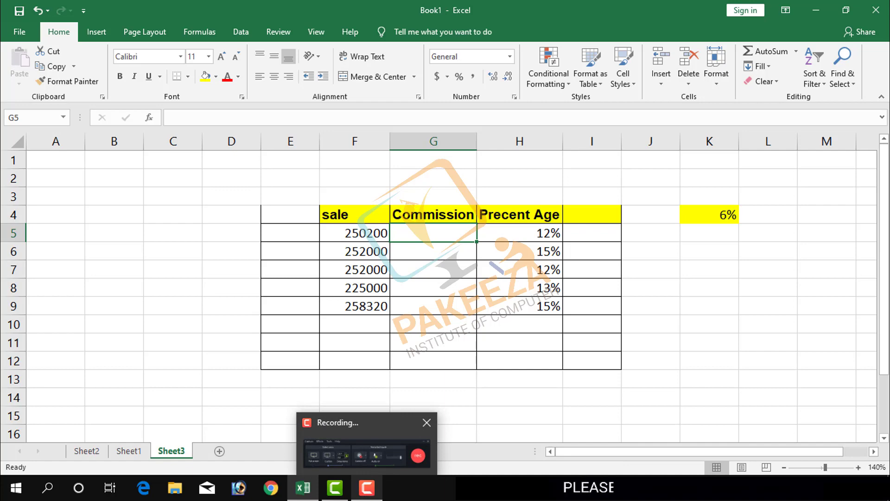
left_click(371, 488)
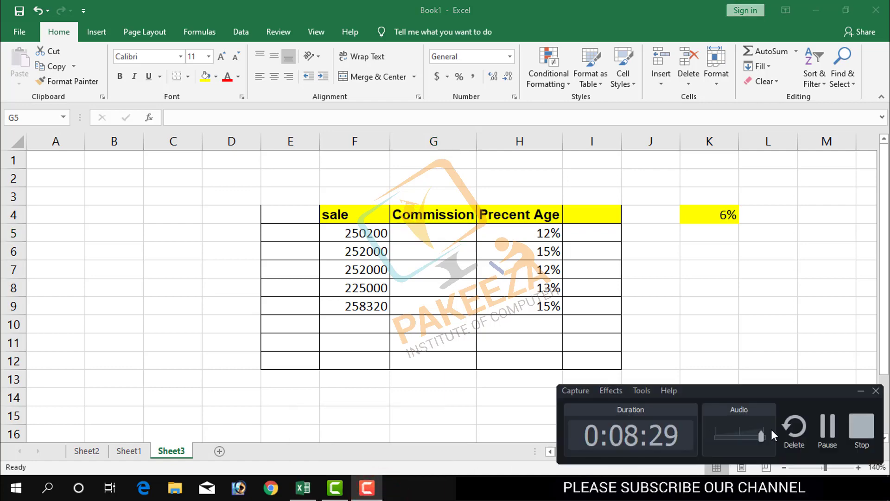
left_click(827, 427)
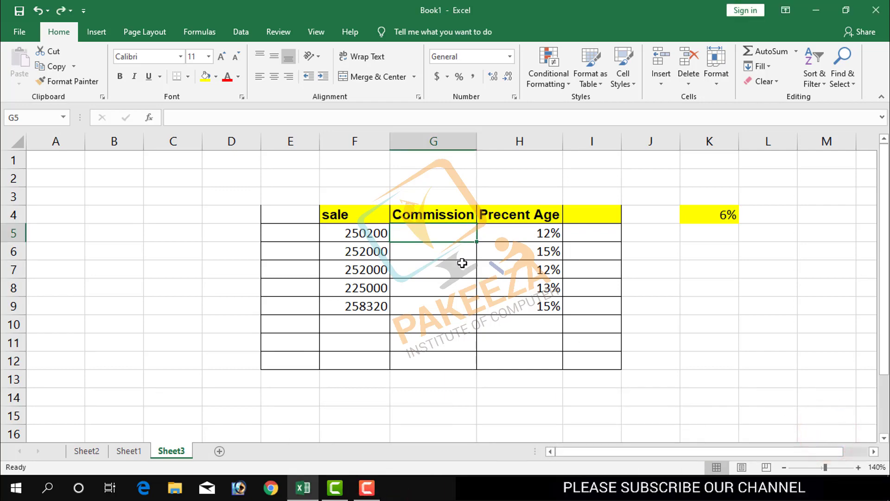
Enter the commission formula =F5*K4 in cell G5, multiplying the sale by the 6% rate.
left_click(448, 239)
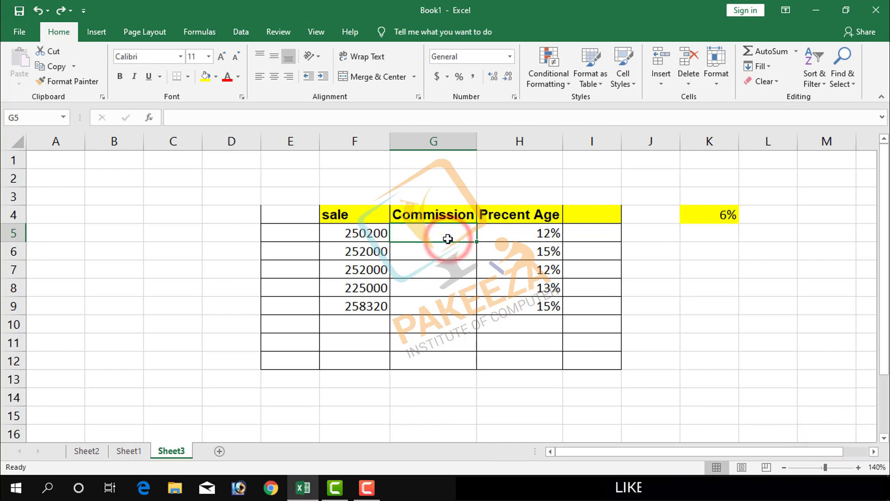
type("=")
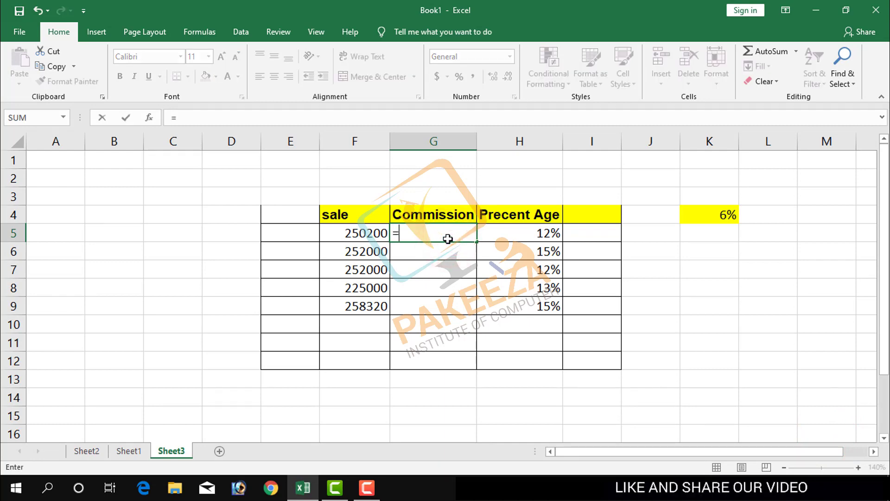
left_click(380, 235)
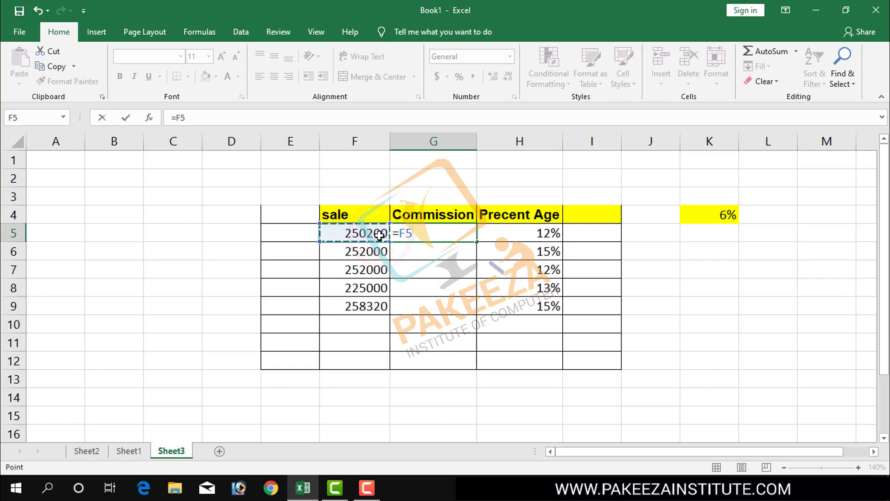
type("*")
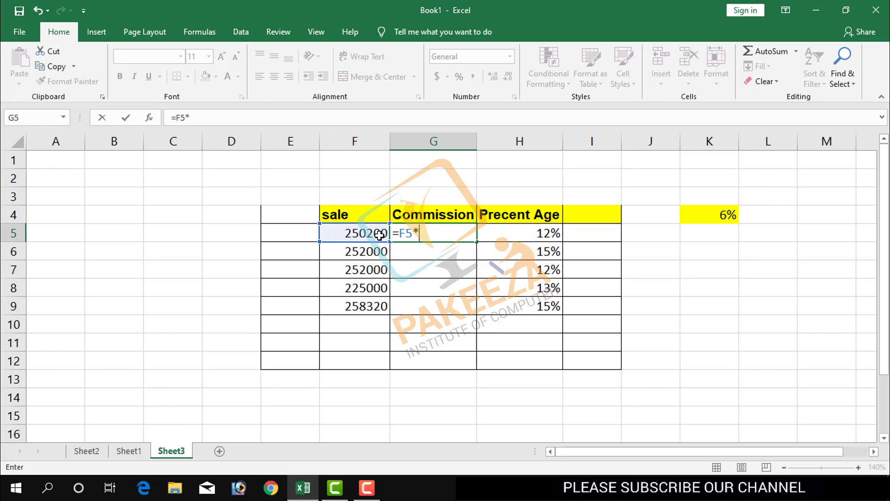
left_click(725, 214)
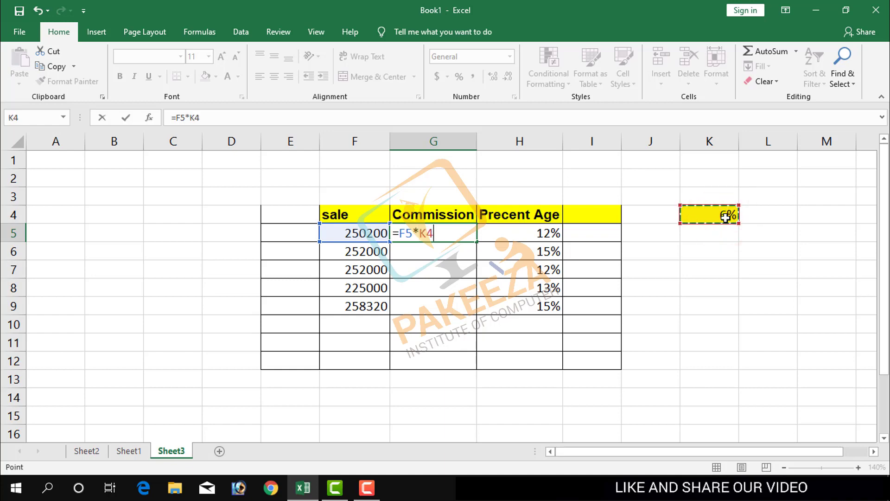
key("Return")
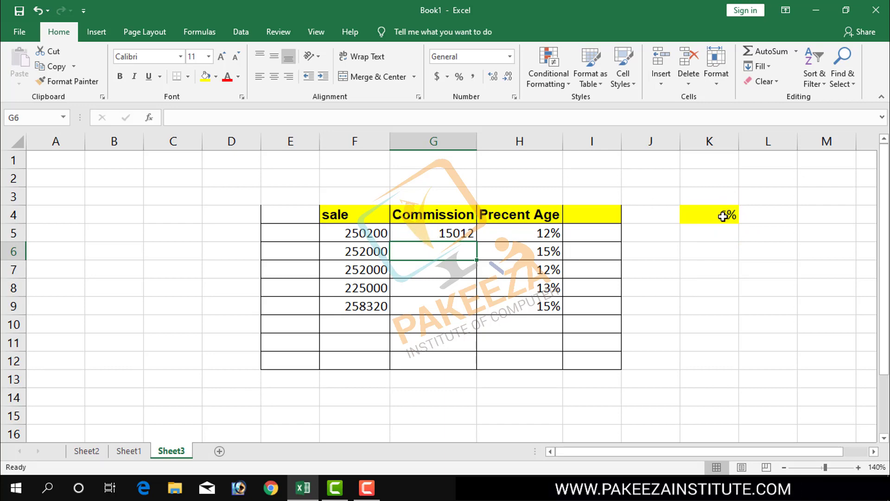
Fill the commission formula from G5 down through cell G9 and select G5 again.
left_click(449, 234)
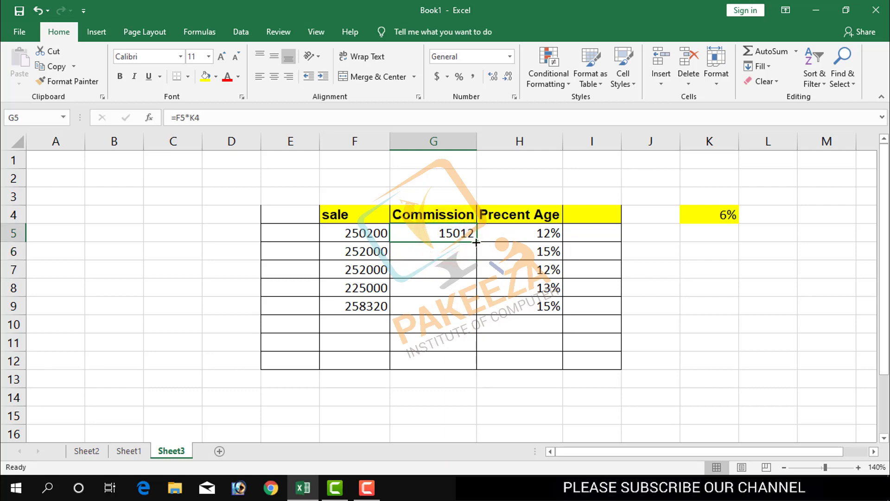
left_click_drag(476, 242, 474, 308)
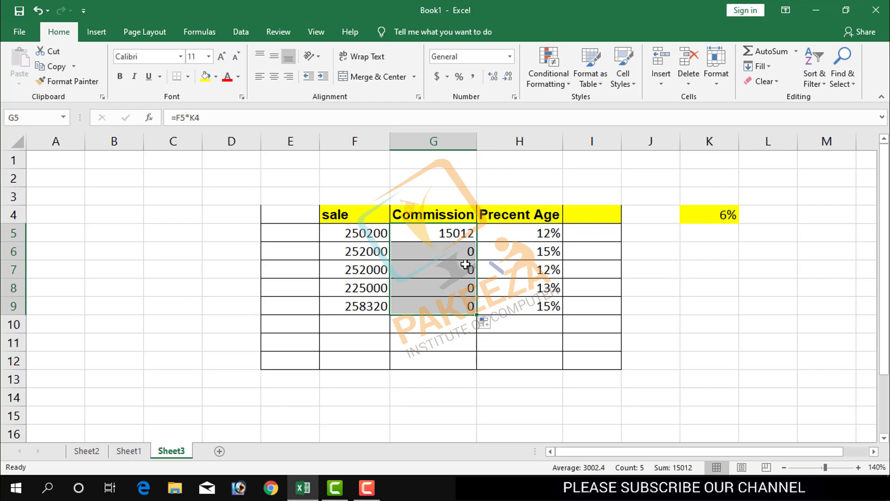
left_click(467, 230)
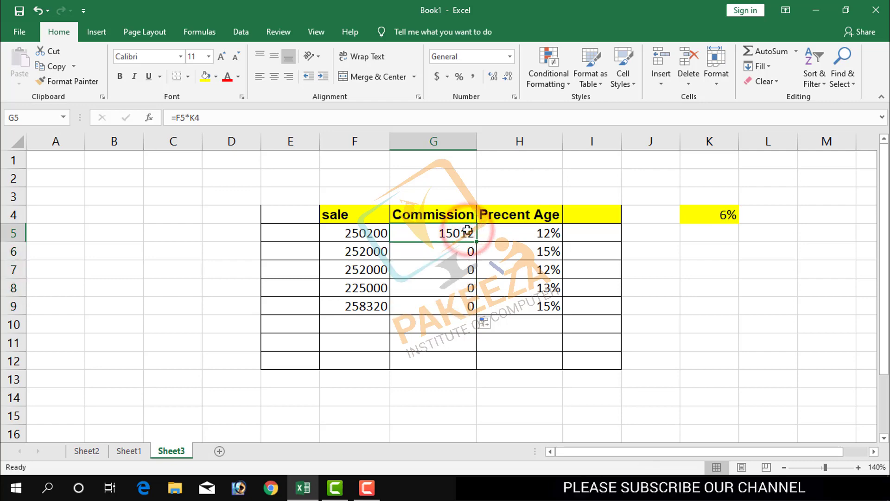
Replace the commission formula in G5 with =F5*$K$4, making the rate cell an absolute reference.
key("BackSpace")
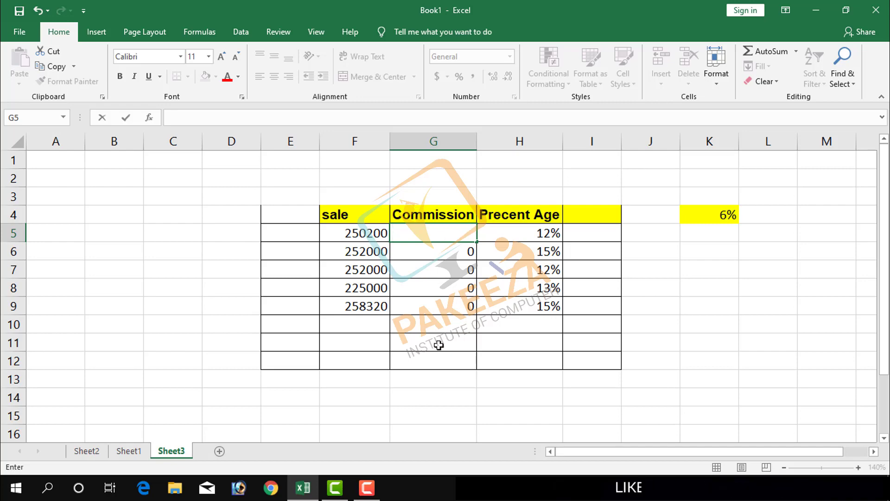
left_click(448, 234)
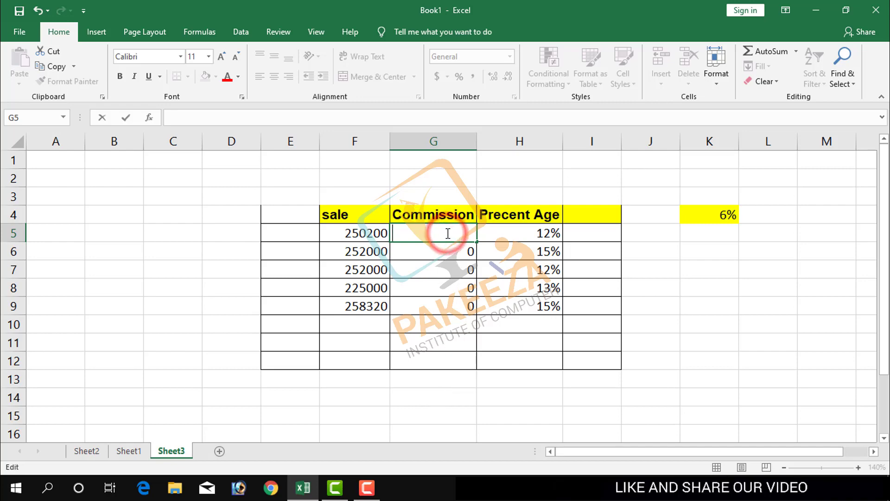
type("=")
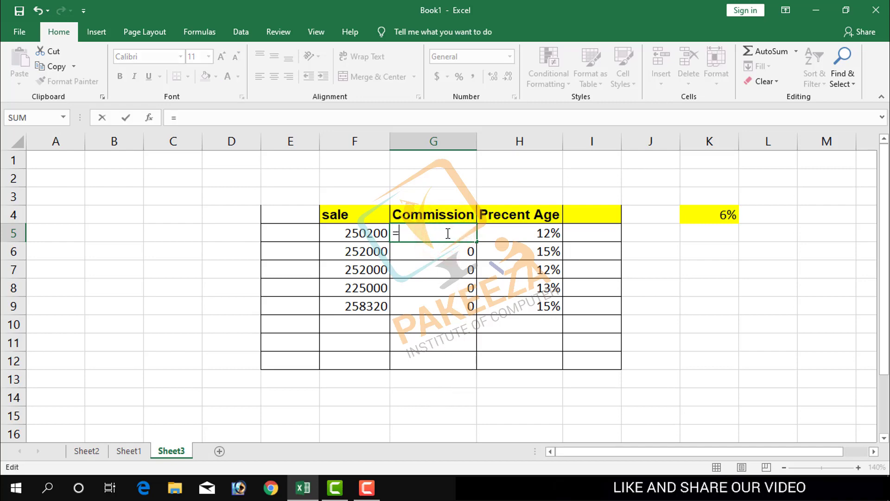
left_click(378, 233)
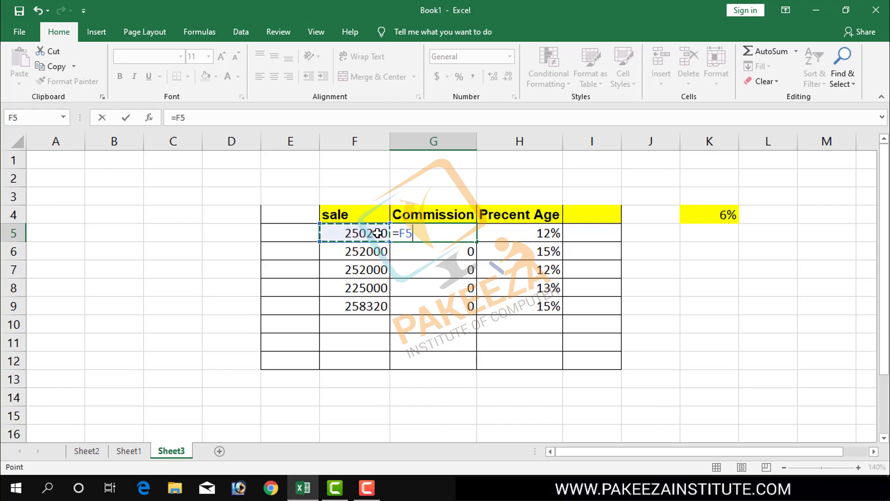
type("*")
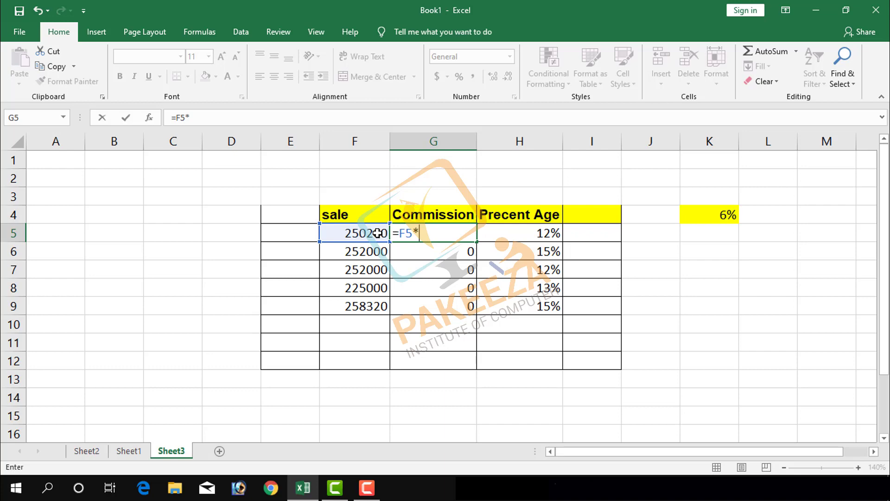
left_click(716, 214)
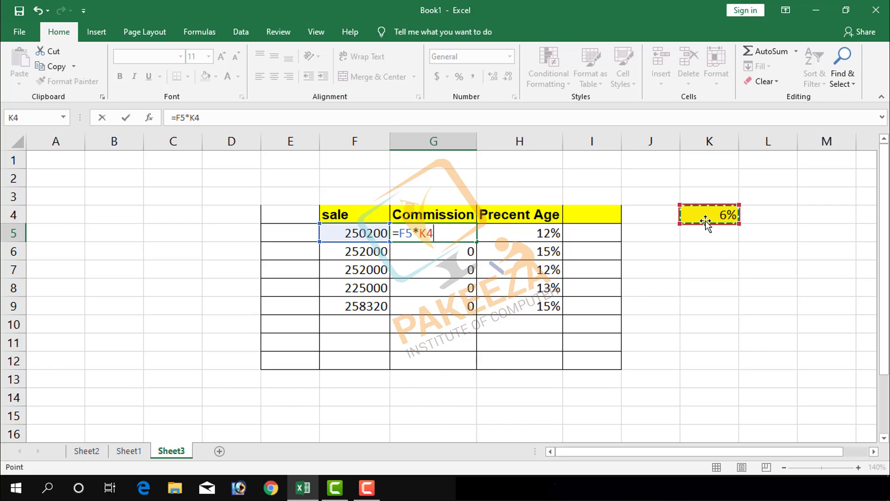
key("F4")
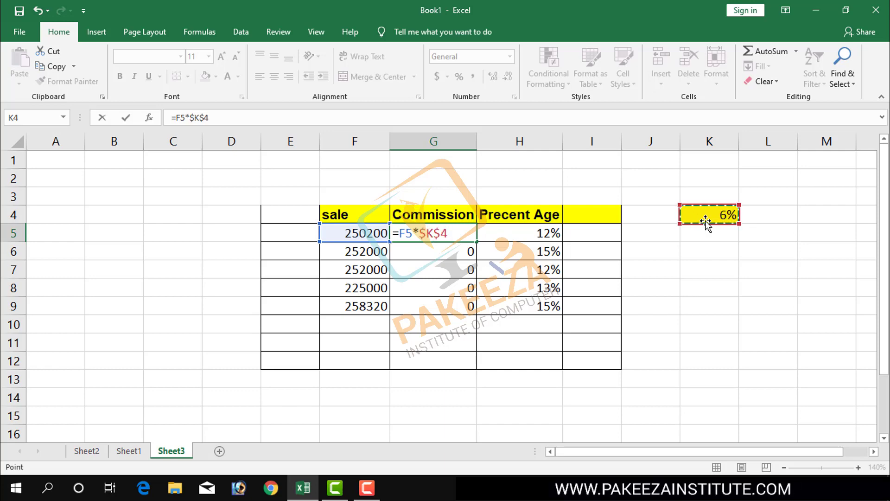
key("Return")
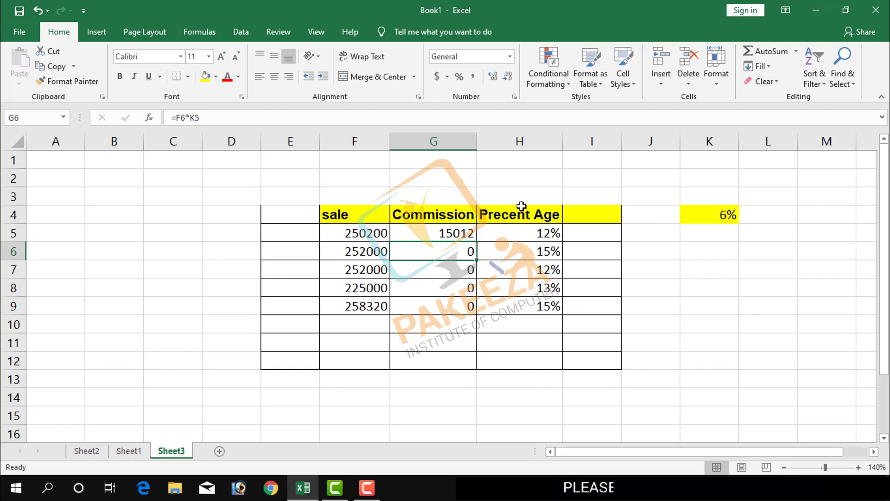
Fill the absolute-reference commission formula from G5 down through cell G9.
left_click(447, 234)
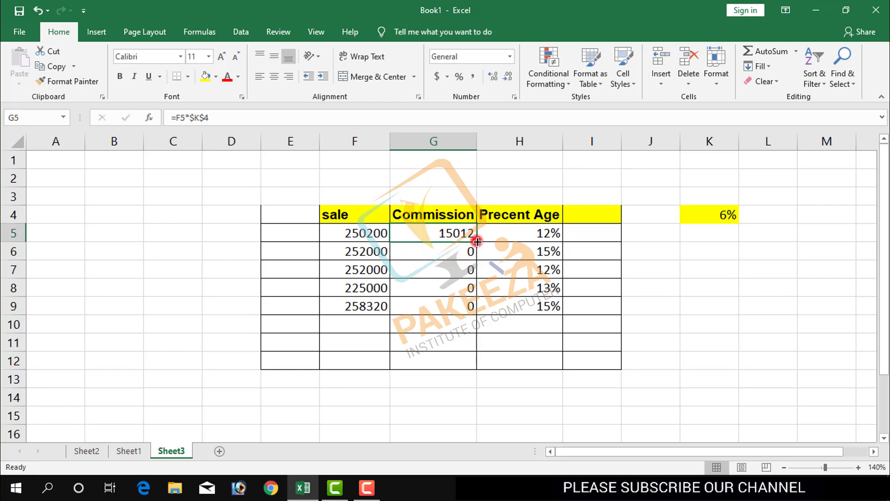
left_click_drag(477, 242, 479, 320)
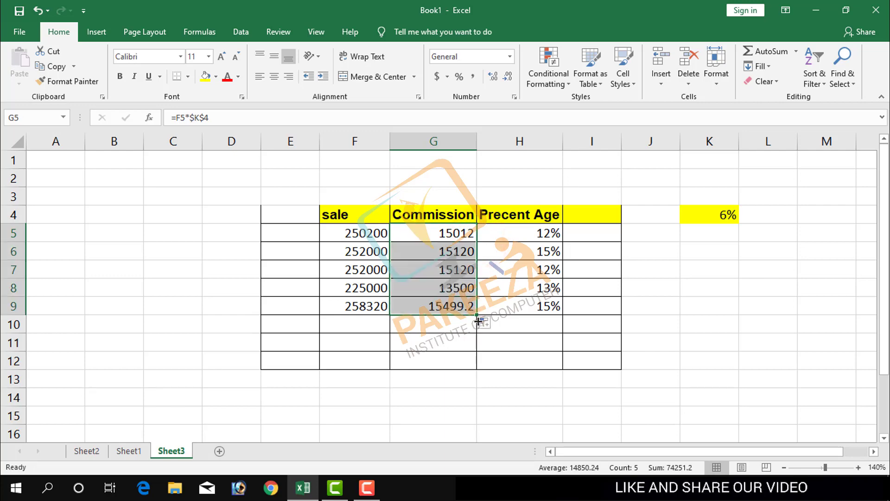
left_click(452, 335)
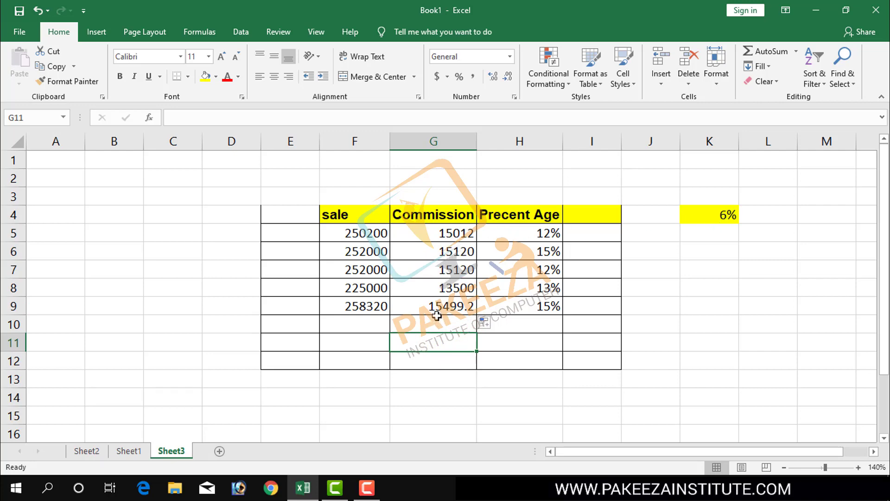
Set the commission rate in cell K4 to 10%.
left_click(726, 218)
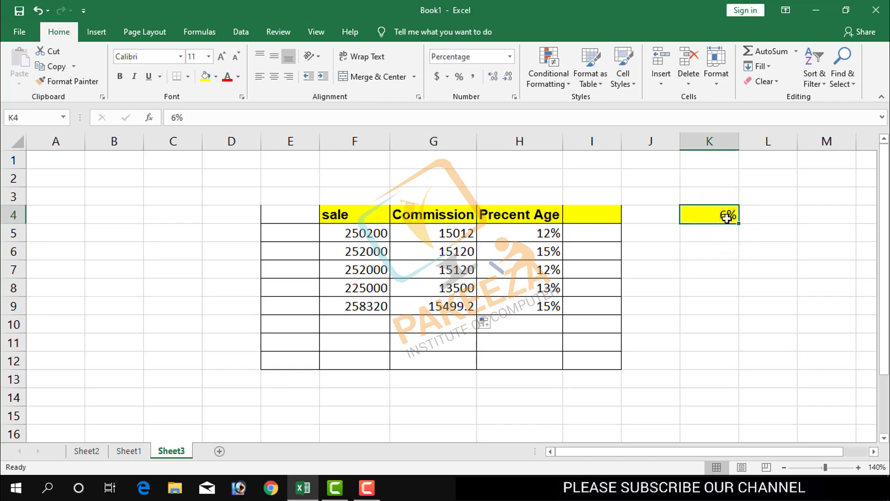
type("10")
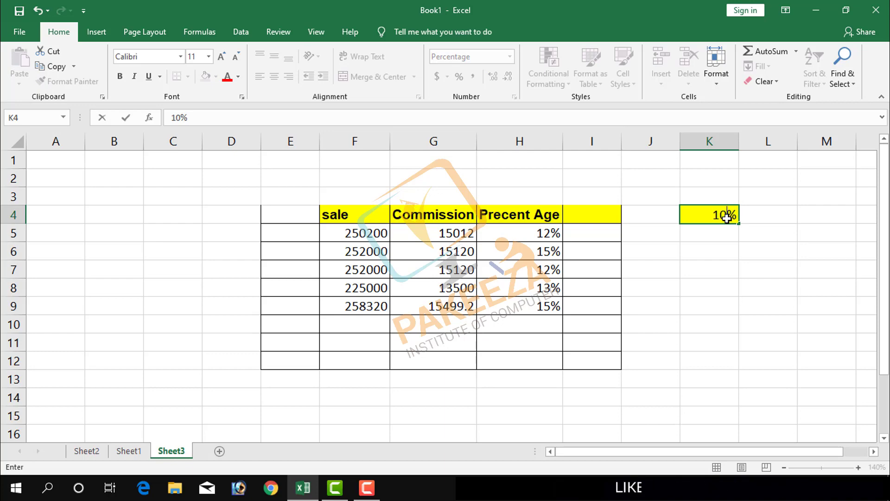
key("Return")
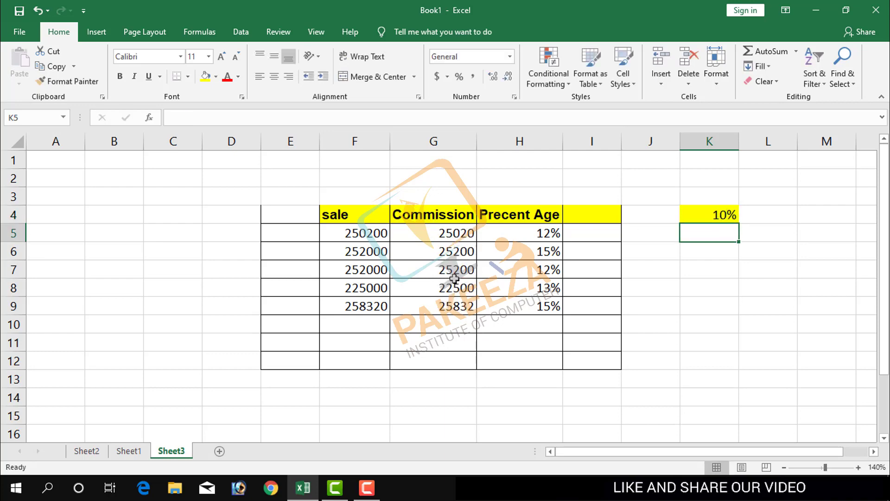
Set the commission rate in cell K4 to 12%.
left_click(728, 214)
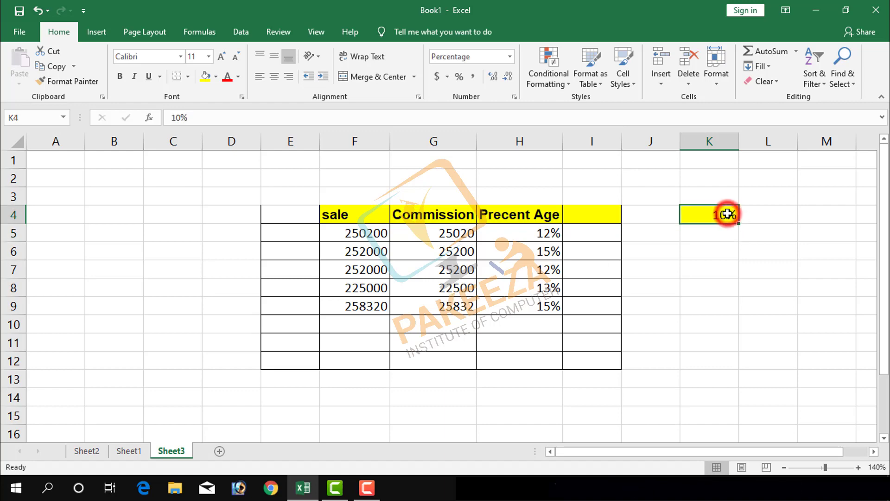
type("12%")
key("Return")
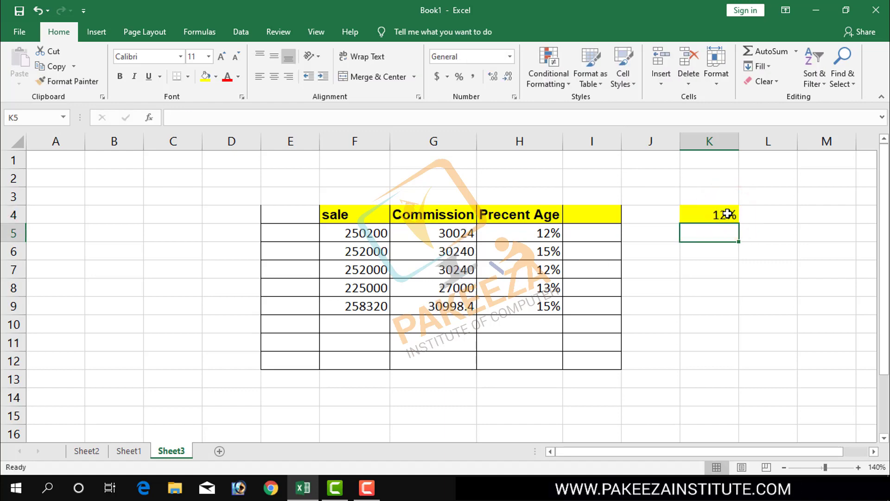